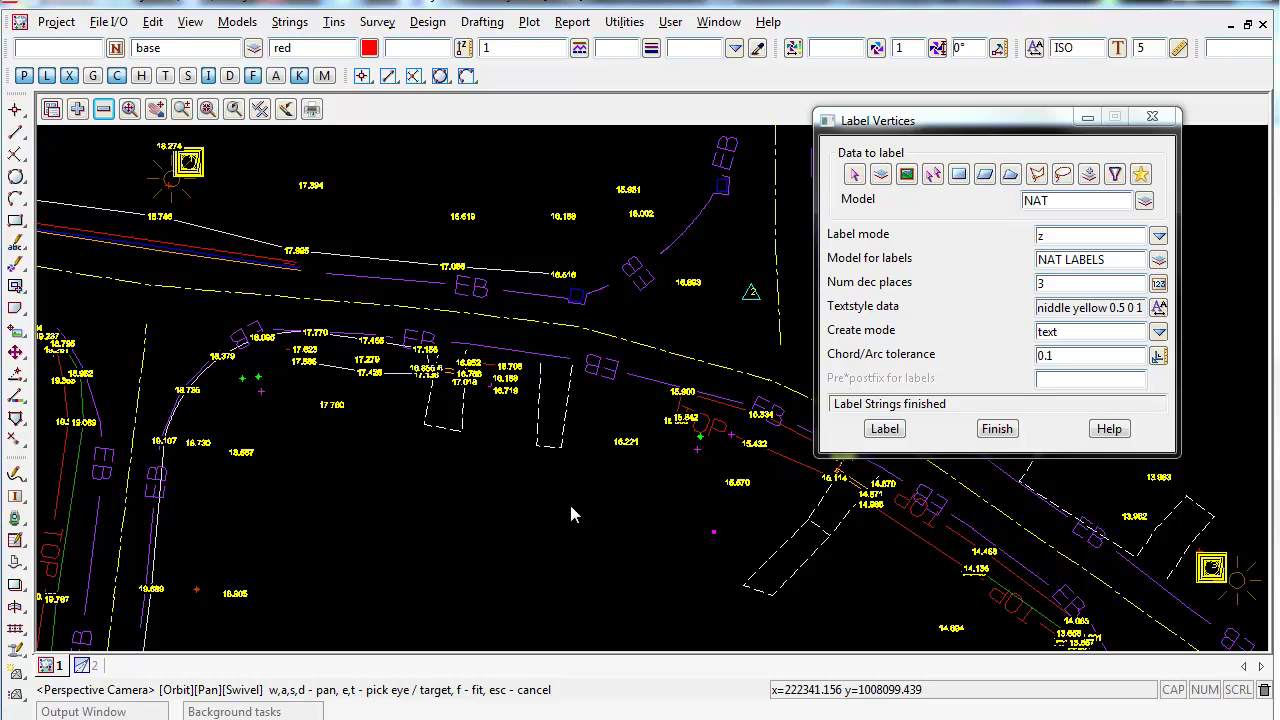
# Finish the Label Vertices run, leaving 3-decimal NAT heights in NAT LABELS.
pyautogui.click(995, 432)
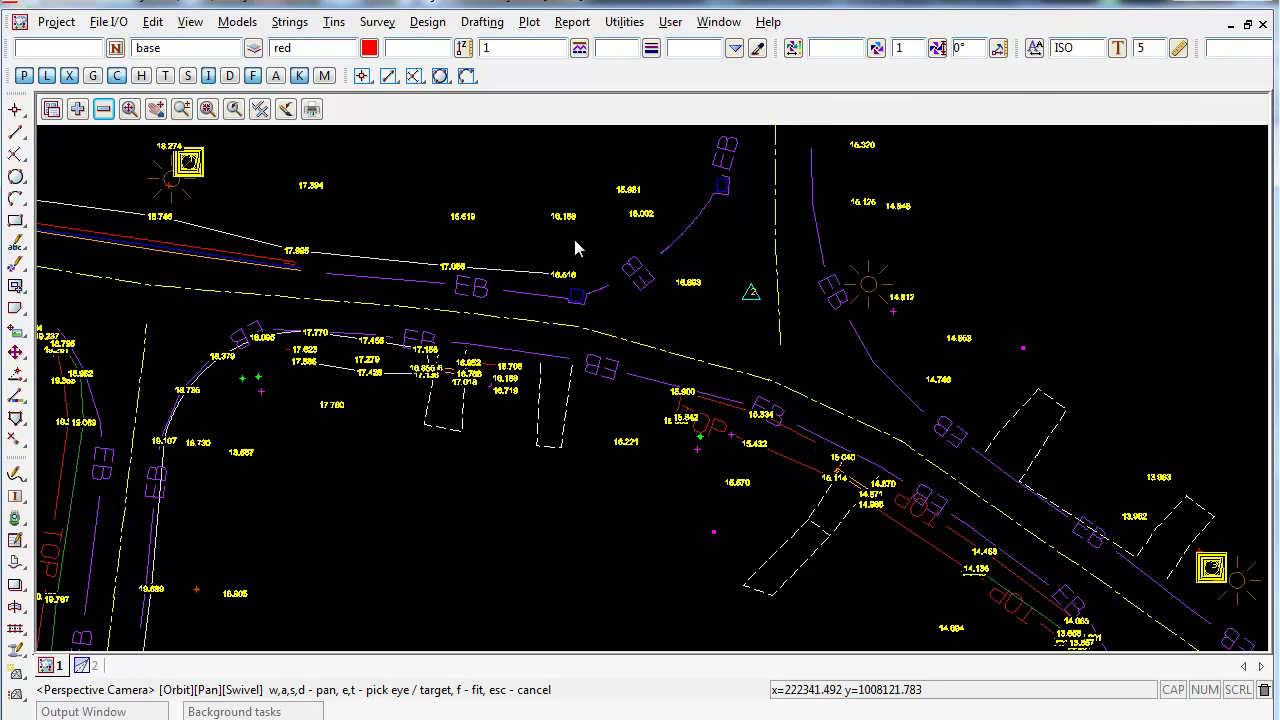
# Permanently clean the NAT LABELS model with Models > Clean and confirm the irreversible clean.
pyautogui.click(233, 24)
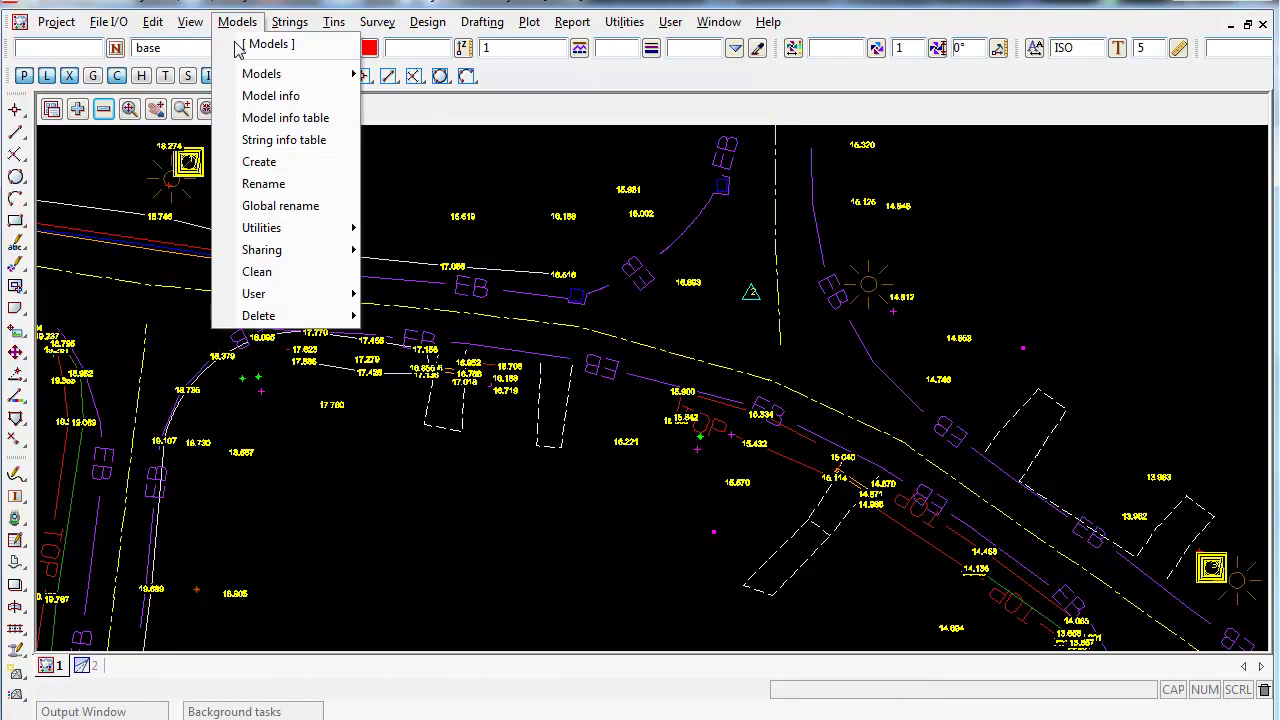
pyautogui.click(290, 272)
pyautogui.click(491, 310)
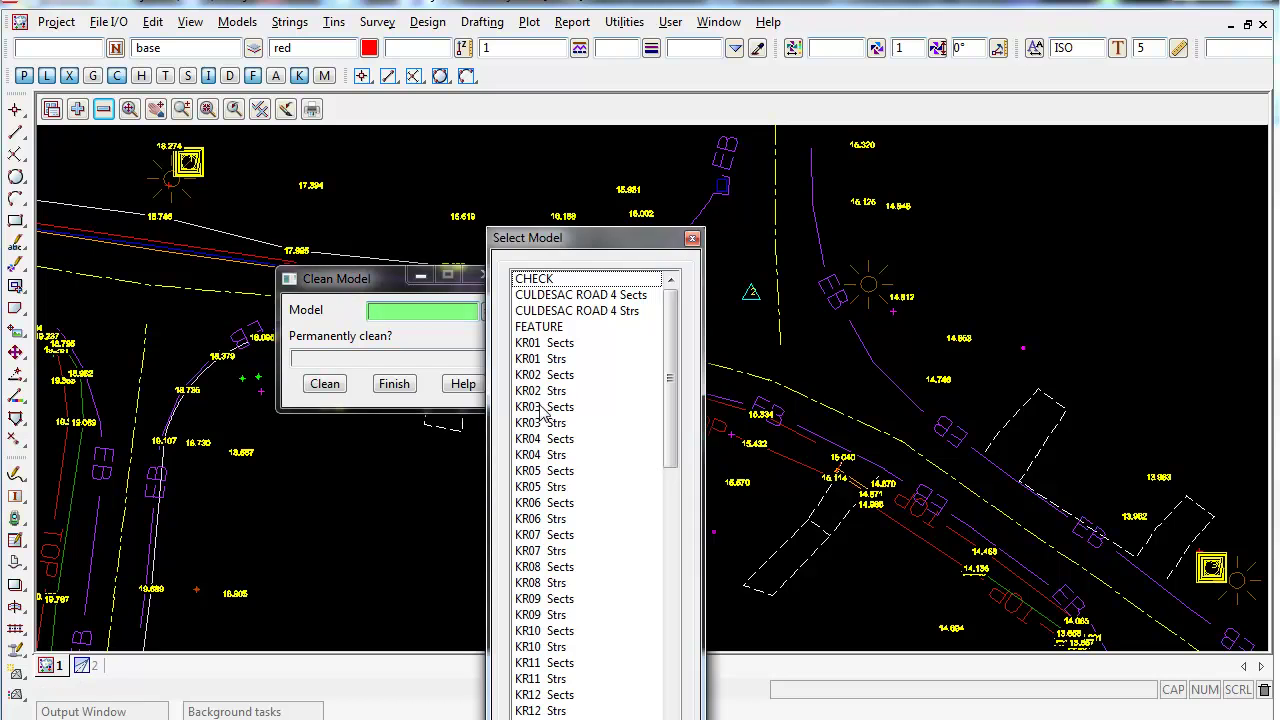
pyautogui.moveTo(670, 414); pyautogui.dragTo(665, 521)
pyautogui.click(545, 582)
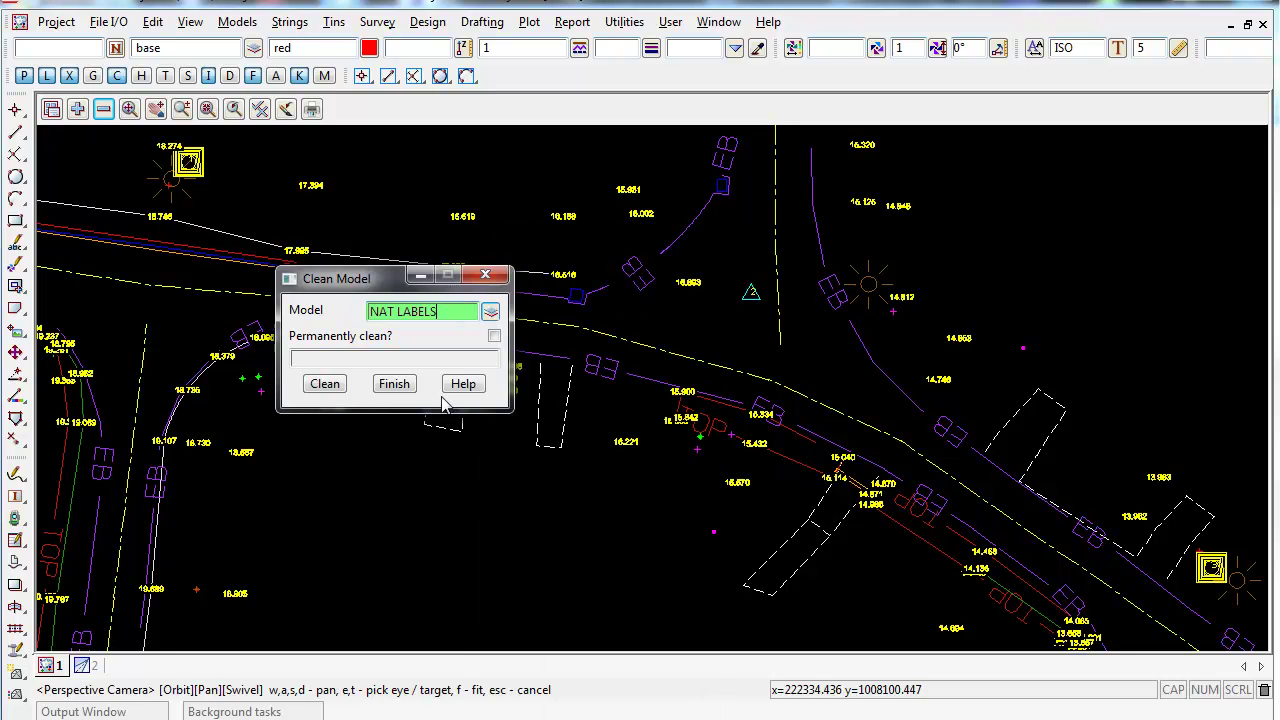
pyautogui.click(493, 336)
pyautogui.click(324, 383)
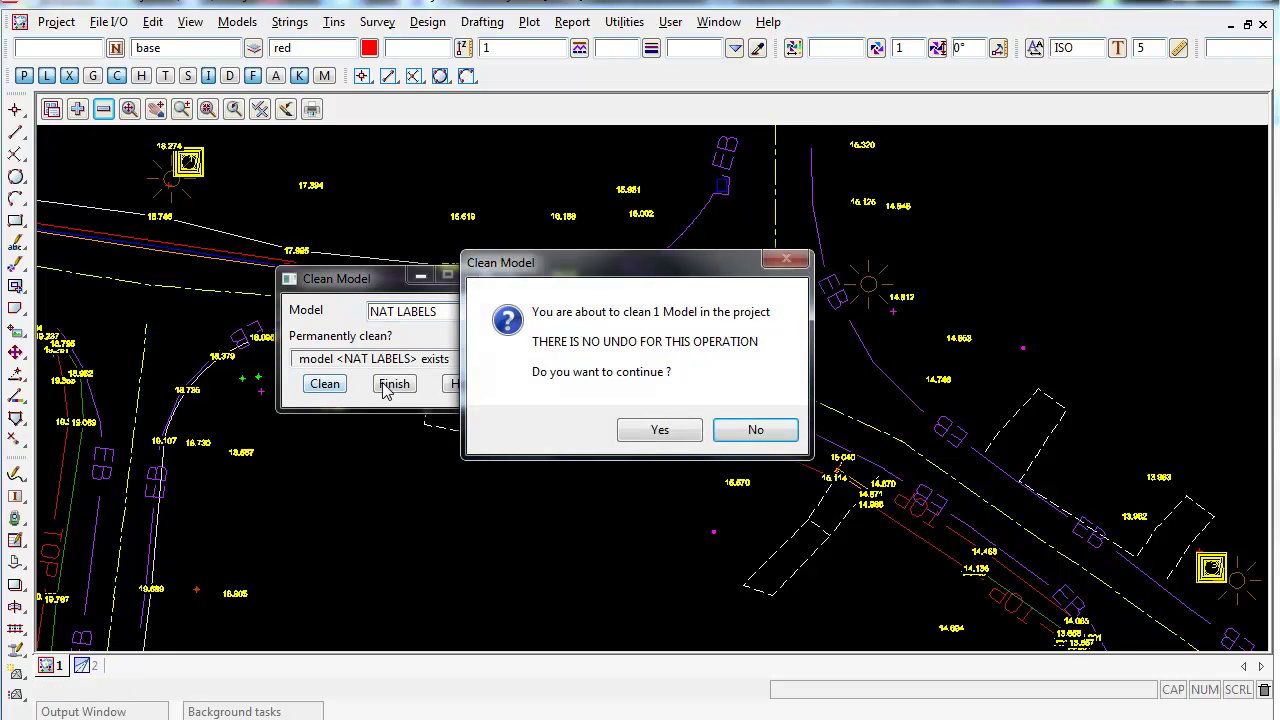
pyautogui.click(659, 428)
pyautogui.click(394, 383)
pyautogui.moveTo(533, 408); pyautogui.dragTo(533, 360)
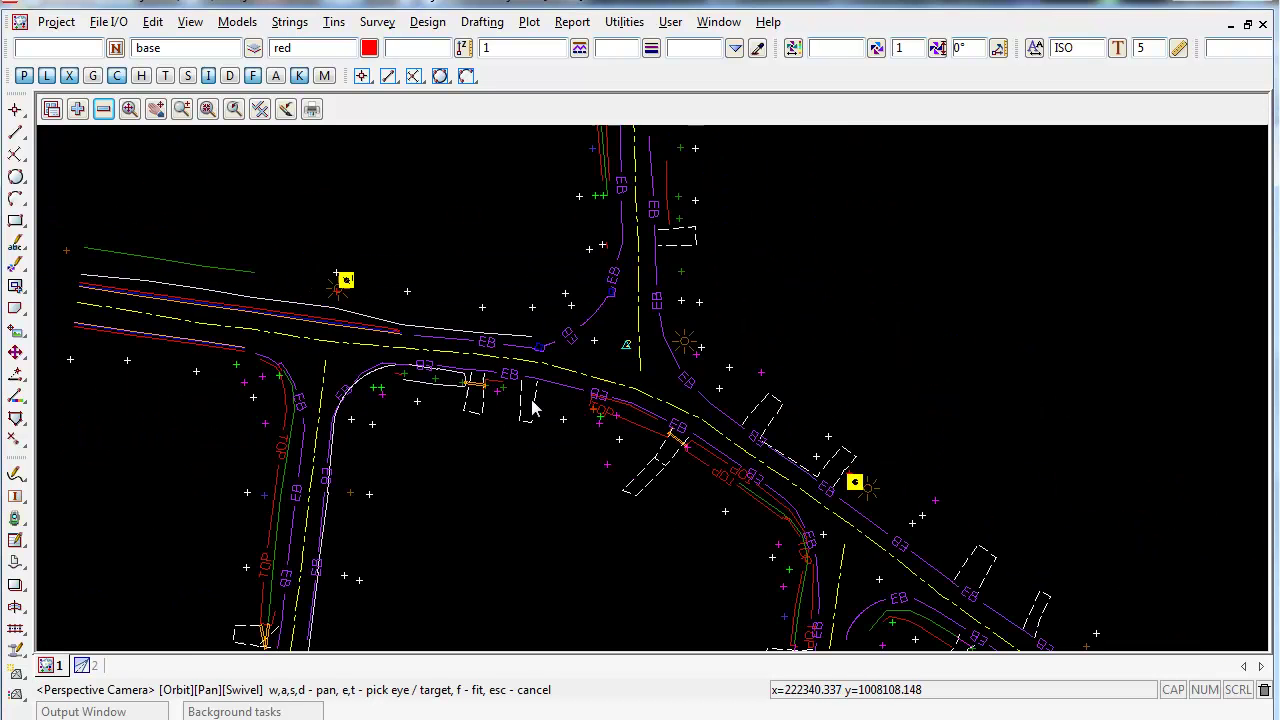
pyautogui.moveTo(383, 331); pyautogui.dragTo(417, 363)
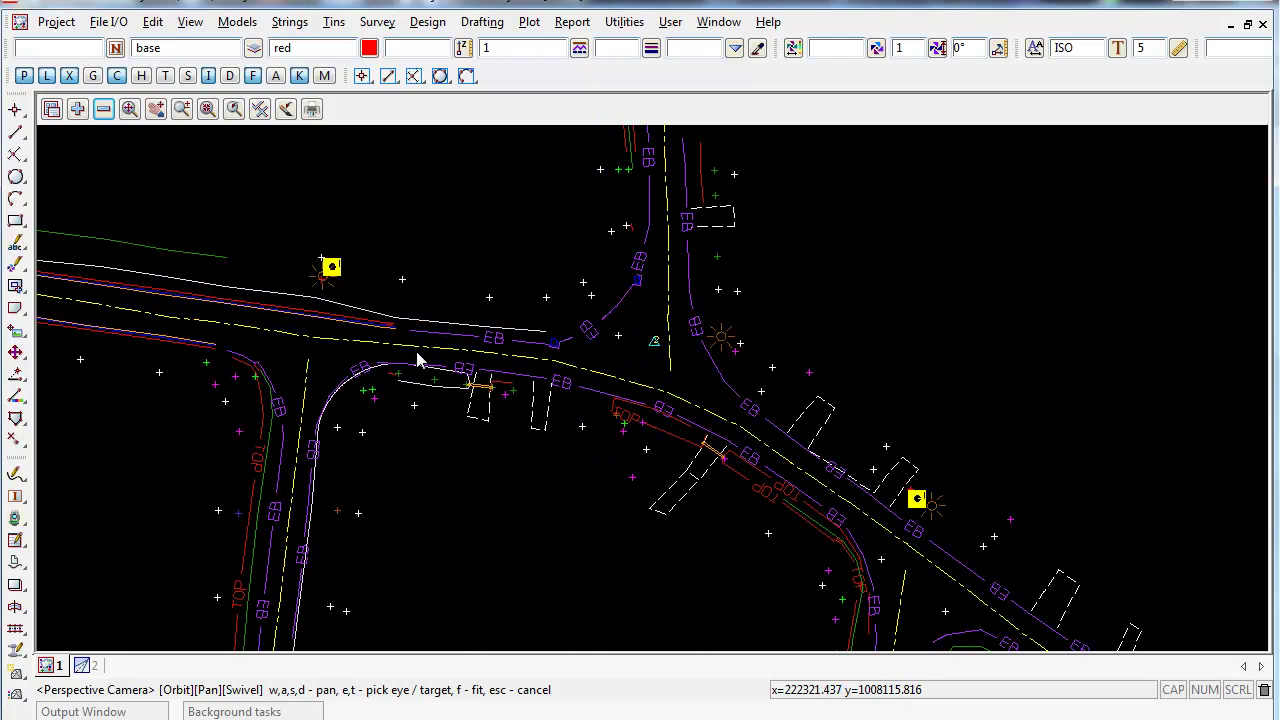
# Open Label Map File Create/Edit from File I/O and view its Header and Vertex Text Data.
pyautogui.click(110, 22)
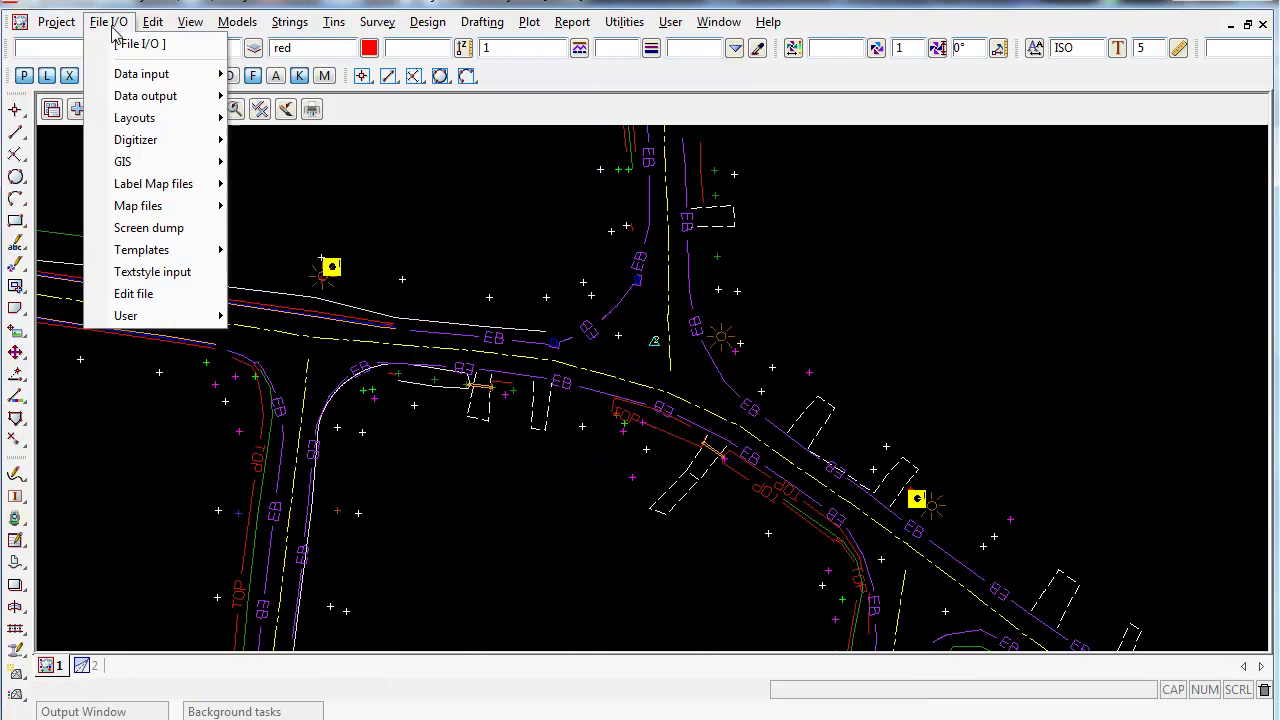
pyautogui.moveTo(150, 195)
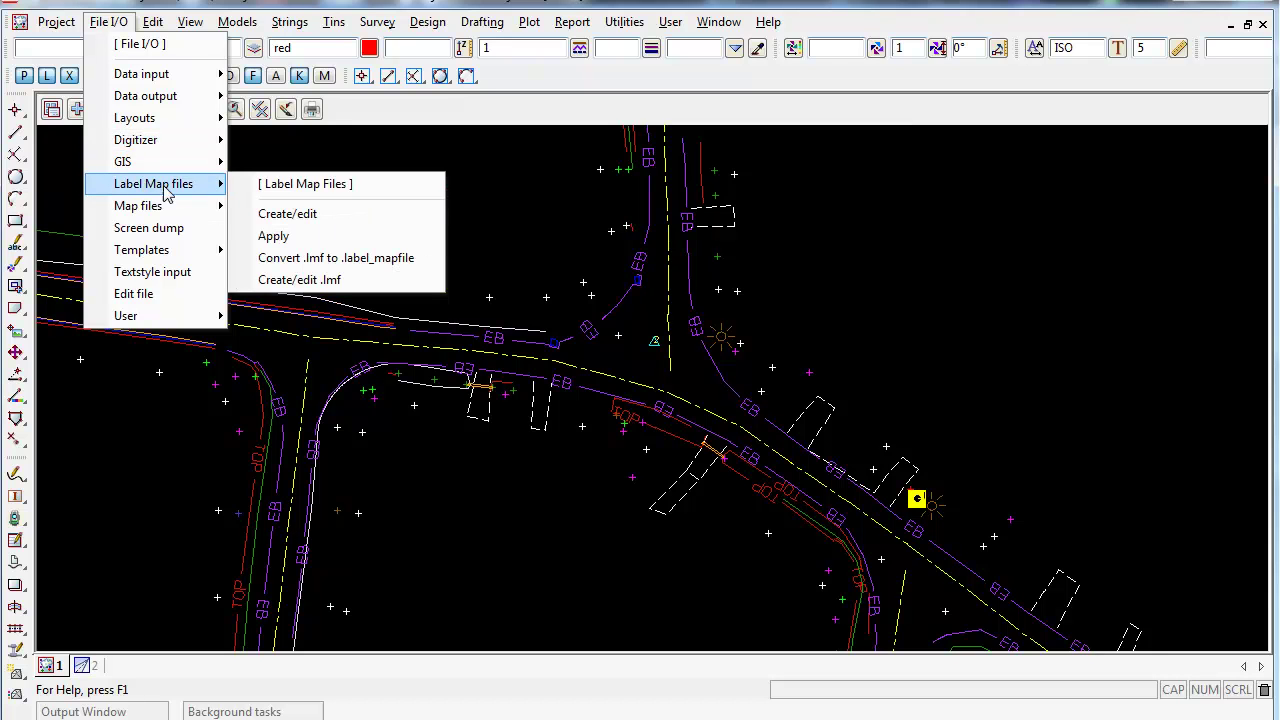
pyautogui.click(329, 220)
pyautogui.moveTo(615, 230); pyautogui.dragTo(728, 105)
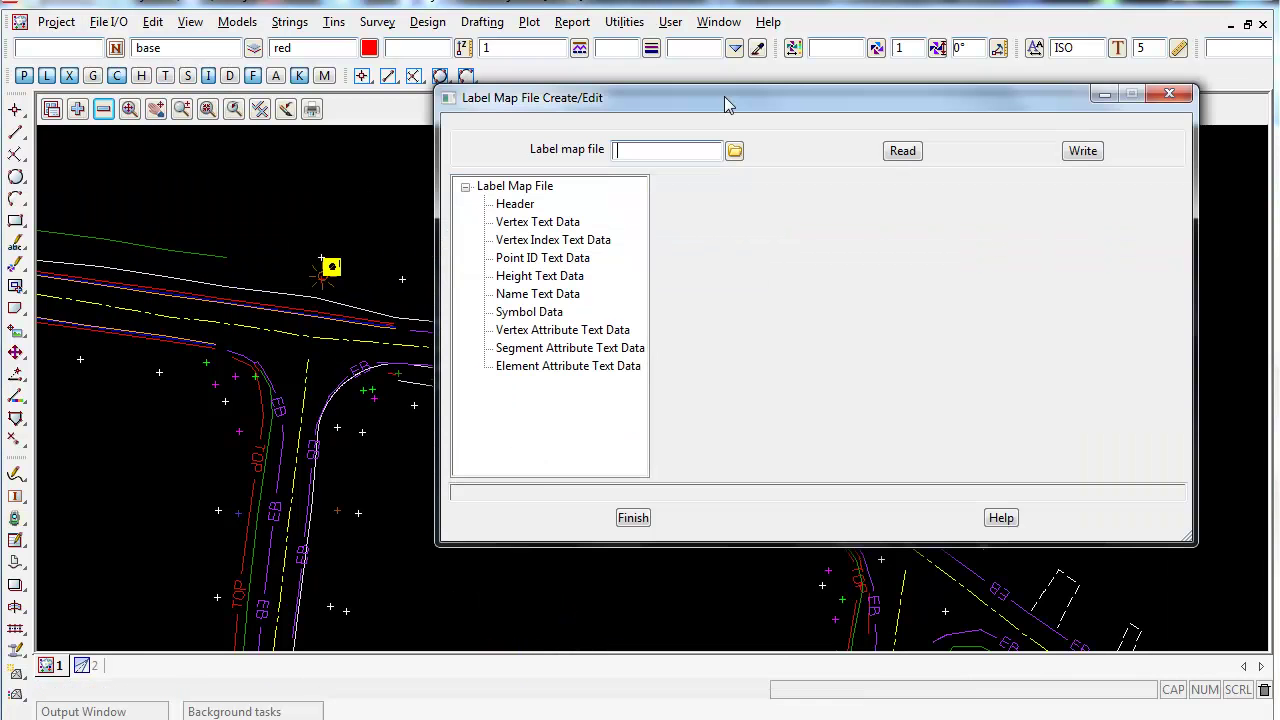
pyautogui.click(514, 204)
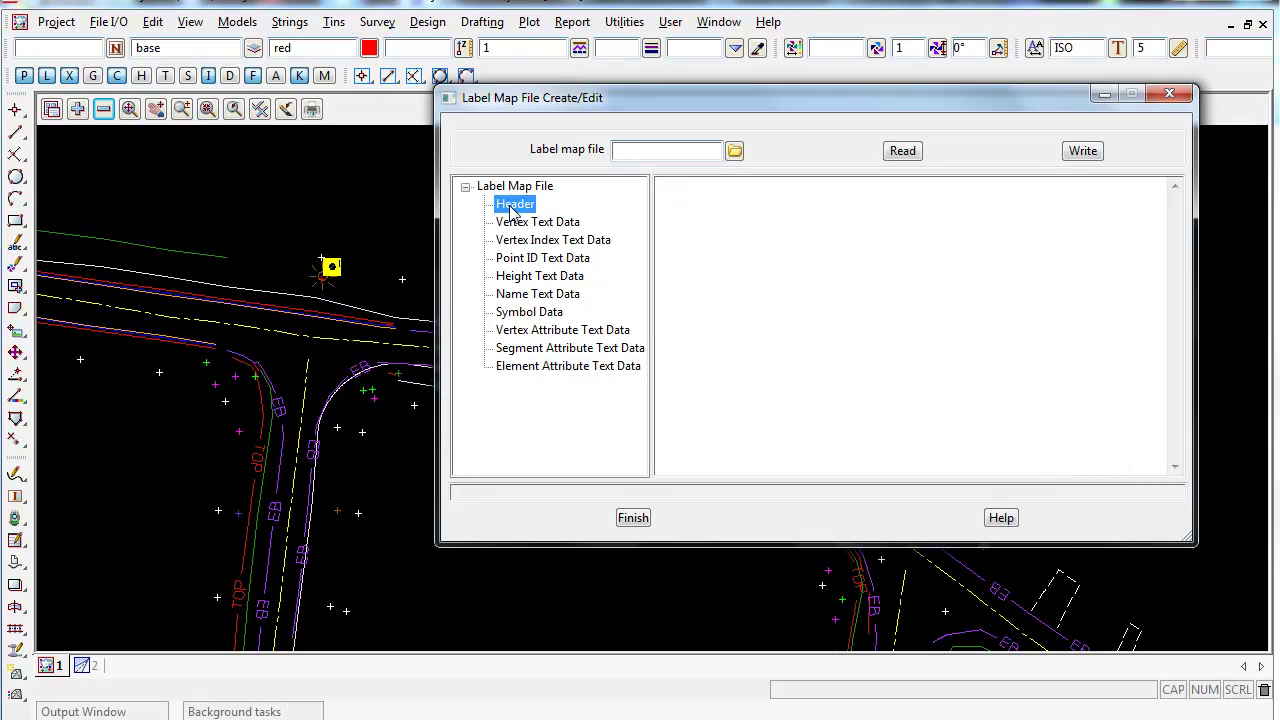
pyautogui.click(704, 206)
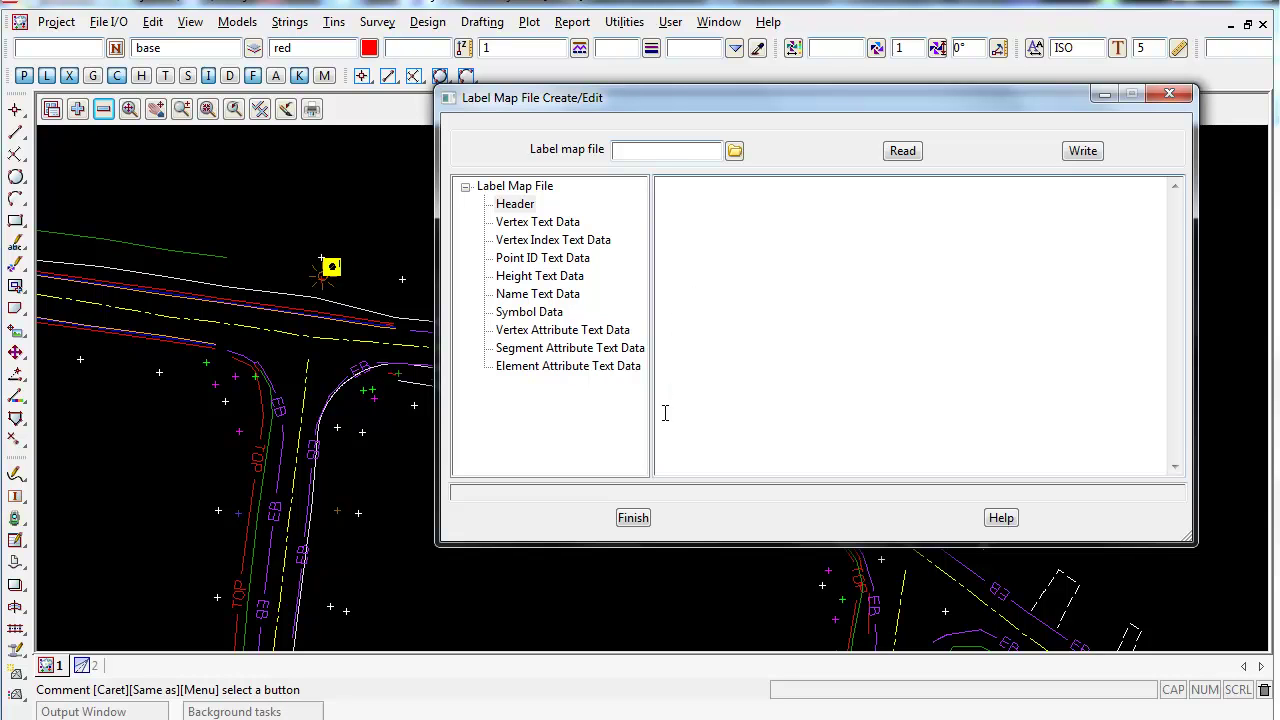
pyautogui.click(522, 222)
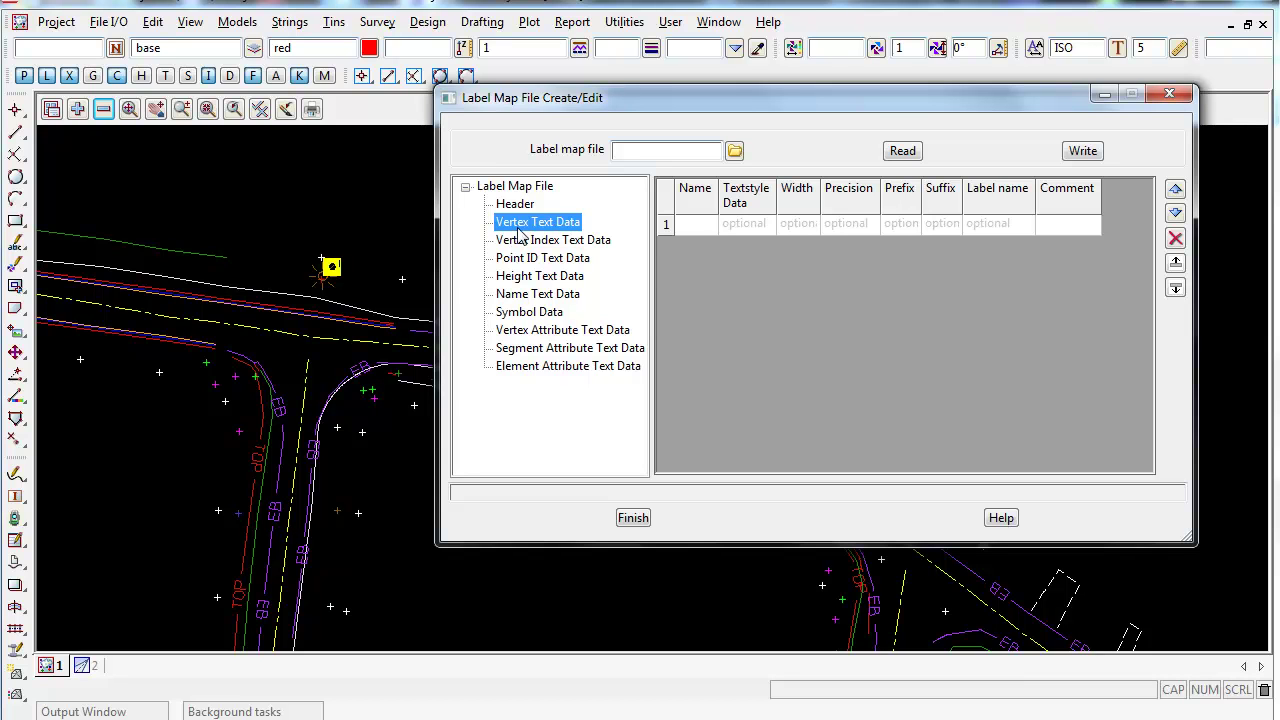
# Browse the Vertex, Vertex Index and Point ID Text Data tables and their row 1 cells.
pyautogui.click(703, 225)
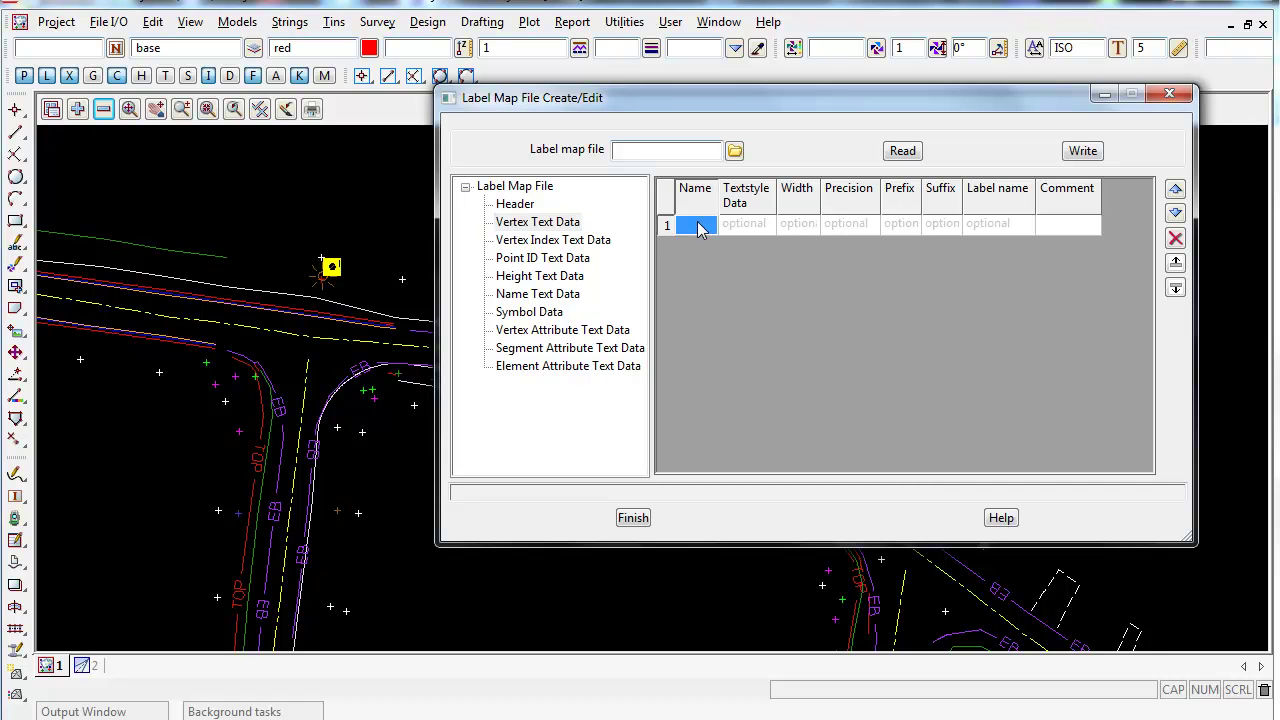
pyautogui.click(768, 225)
pyautogui.click(812, 225)
pyautogui.click(566, 246)
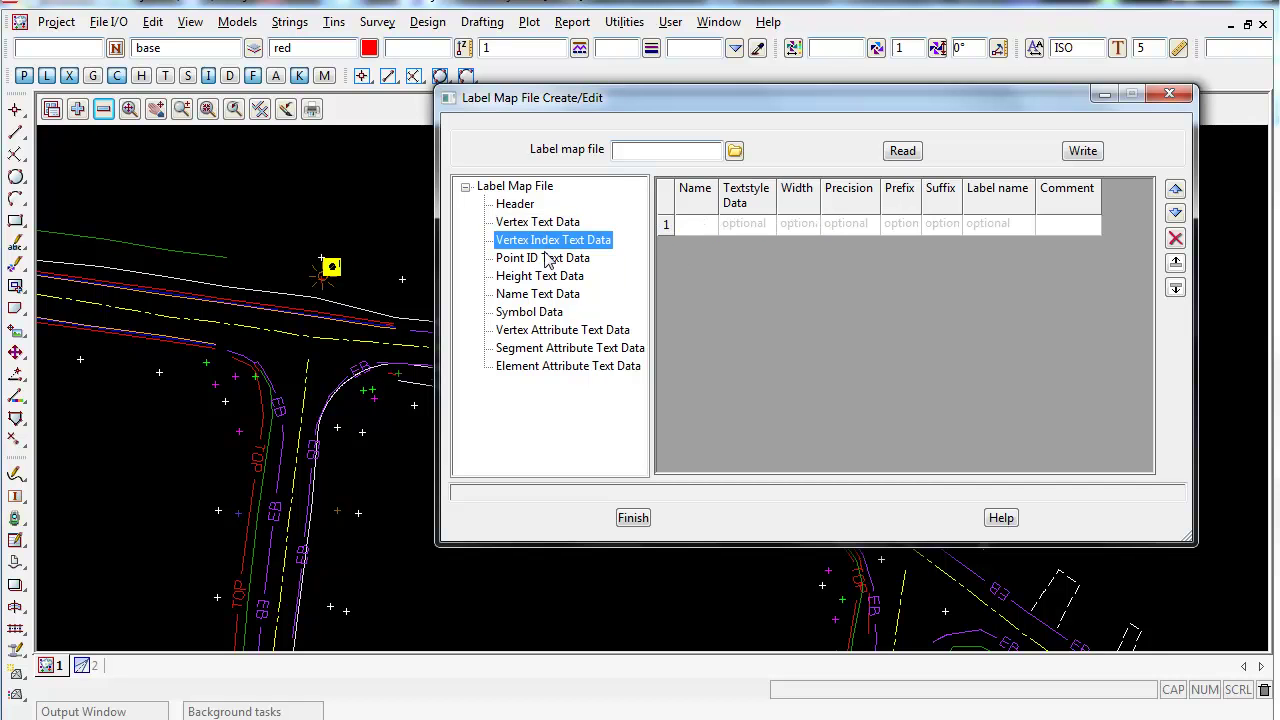
pyautogui.click(546, 260)
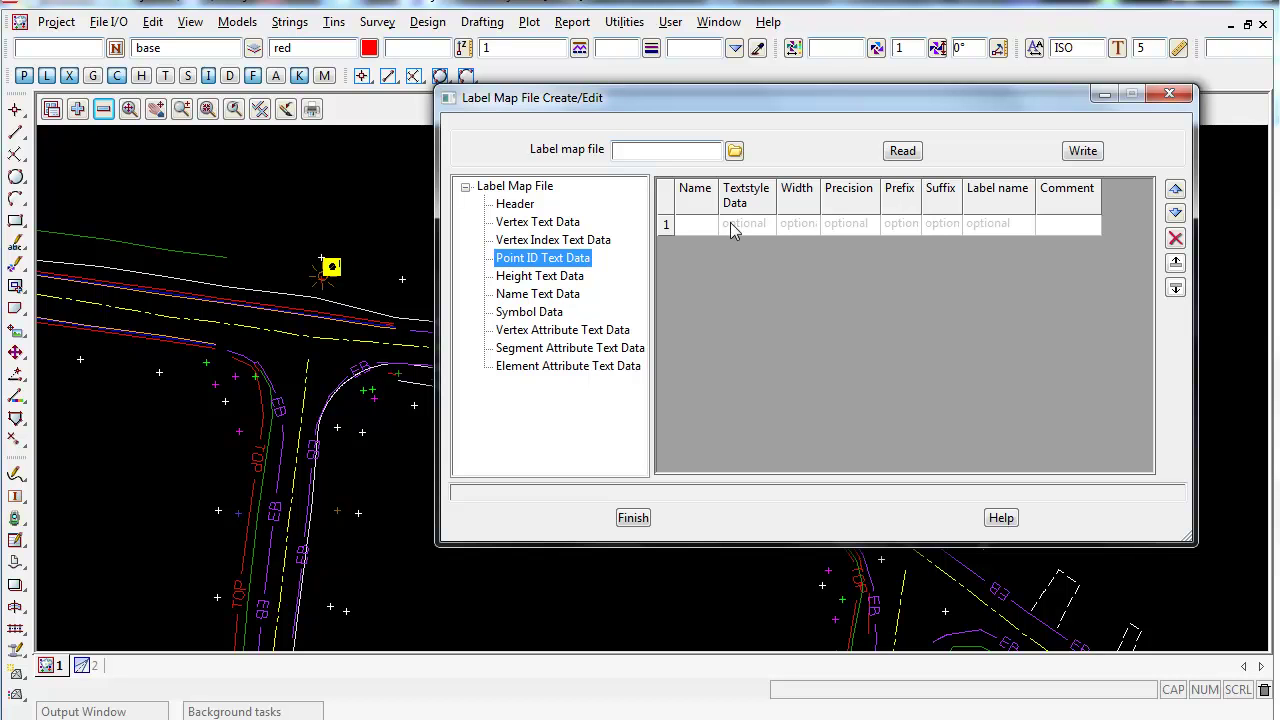
pyautogui.click(690, 225)
pyautogui.click(757, 225)
pyautogui.click(805, 228)
pyautogui.click(855, 230)
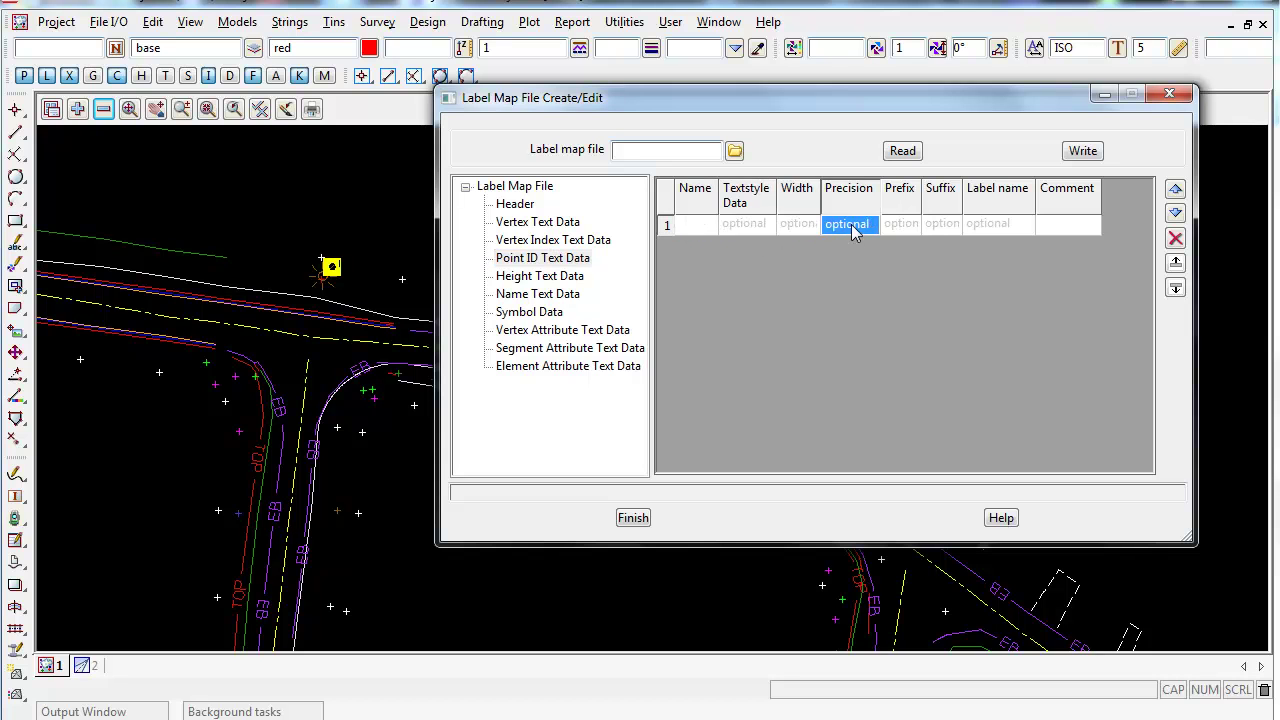
# Browse the Name Text, Symbol and attribute data tables, ending on Height Text Data.
pyautogui.click(518, 298)
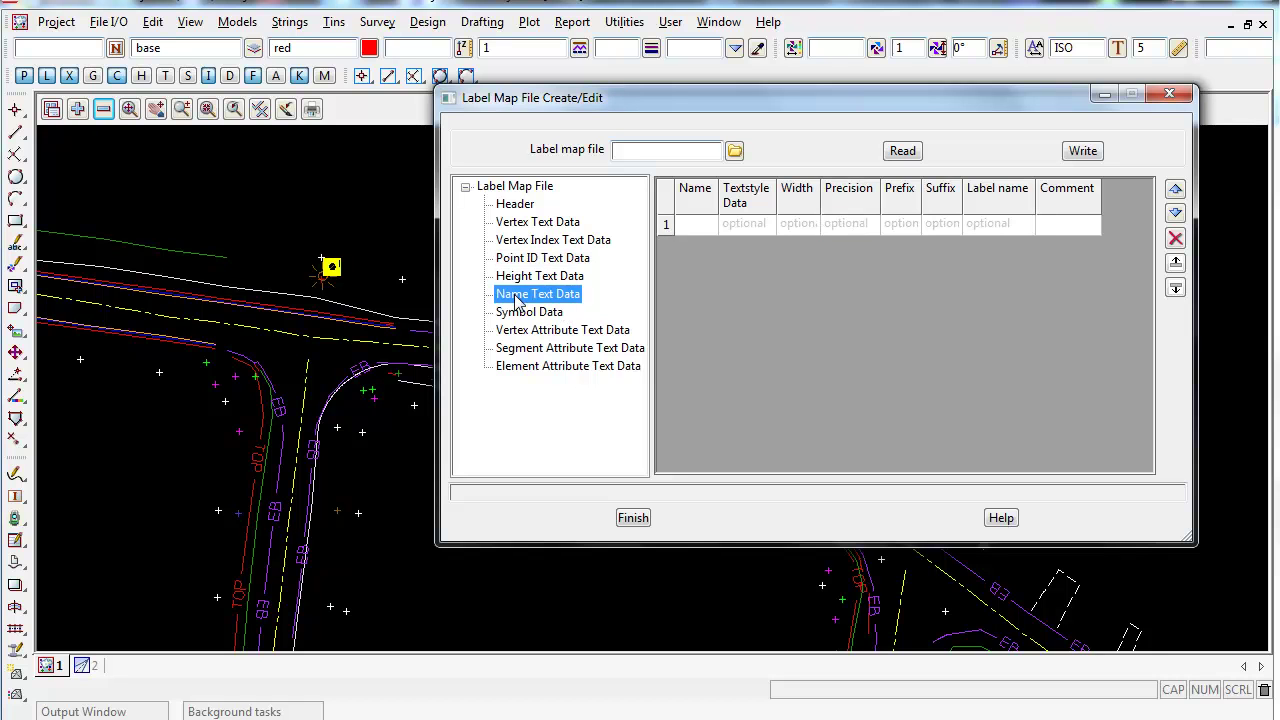
pyautogui.click(757, 226)
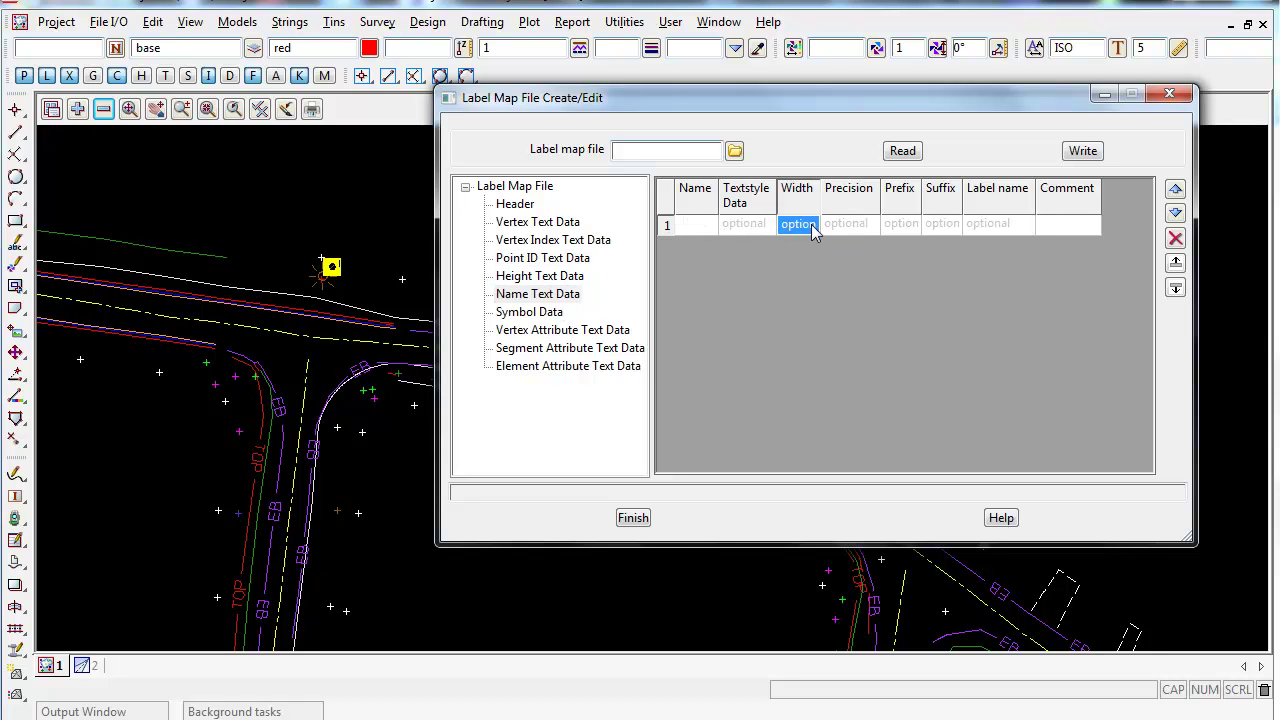
pyautogui.click(862, 230)
pyautogui.click(914, 230)
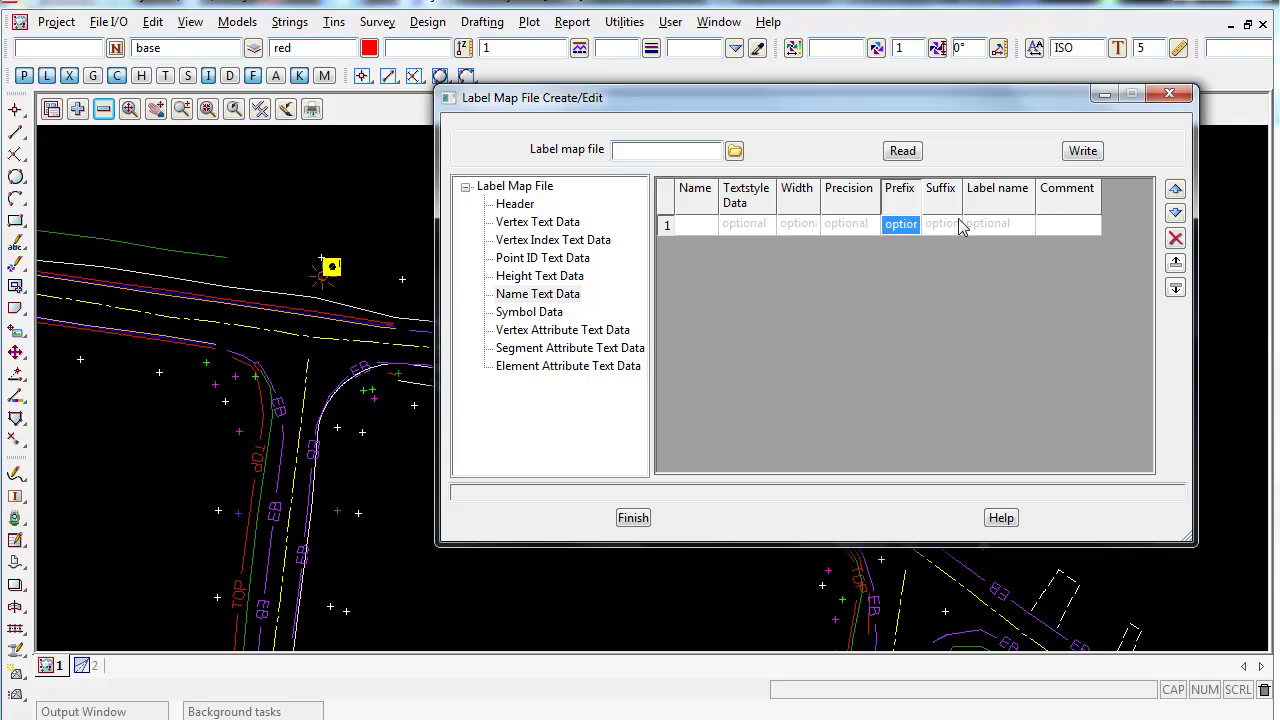
pyautogui.click(533, 318)
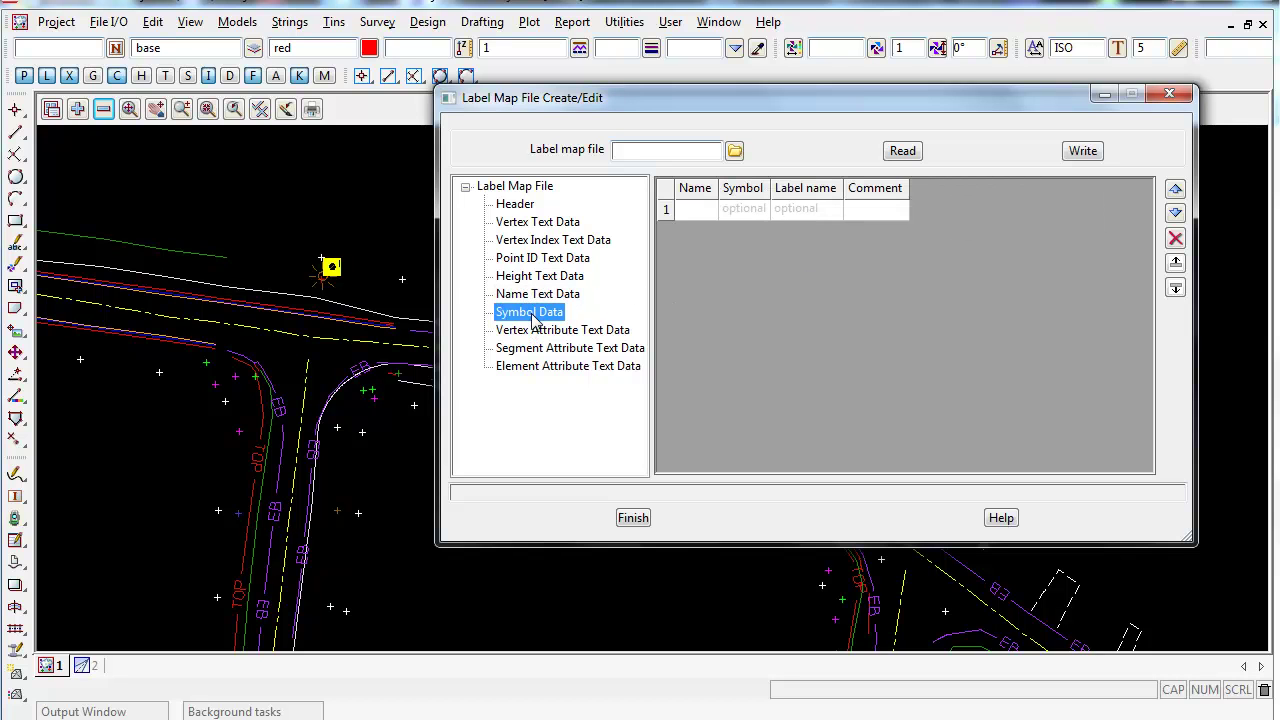
pyautogui.click(537, 332)
pyautogui.click(550, 349)
pyautogui.click(551, 368)
pyautogui.click(551, 333)
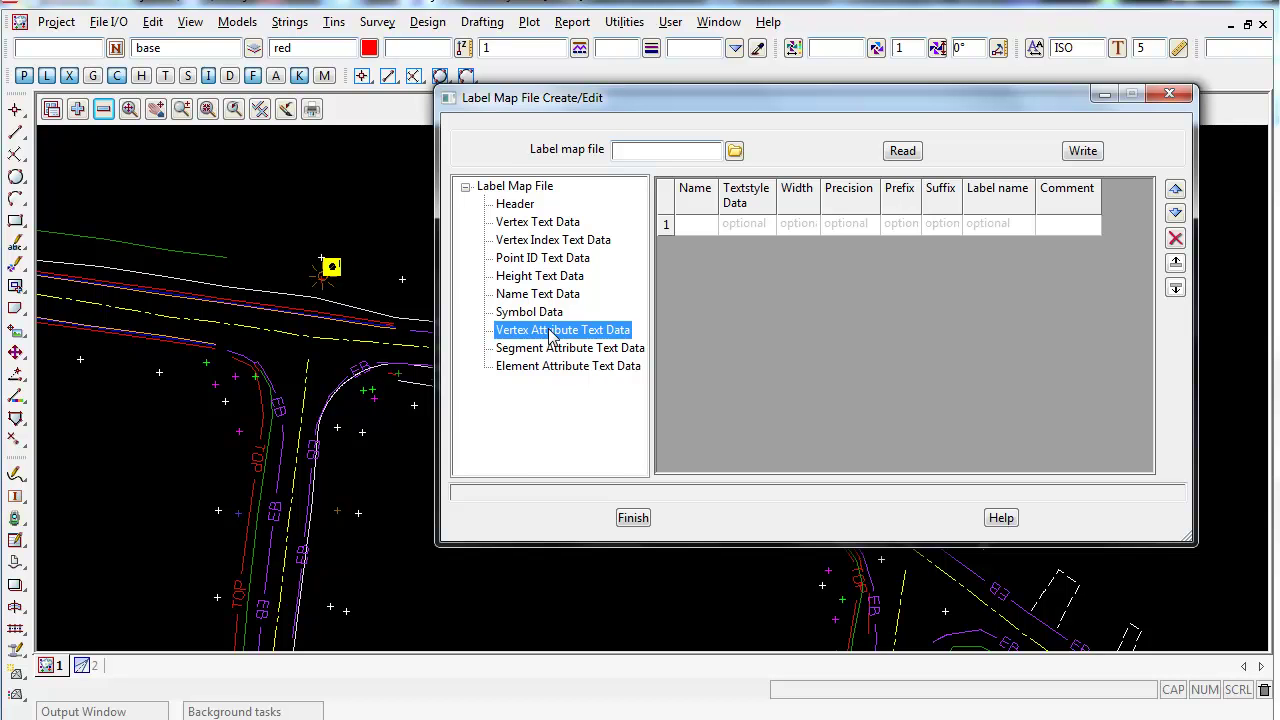
pyautogui.click(514, 280)
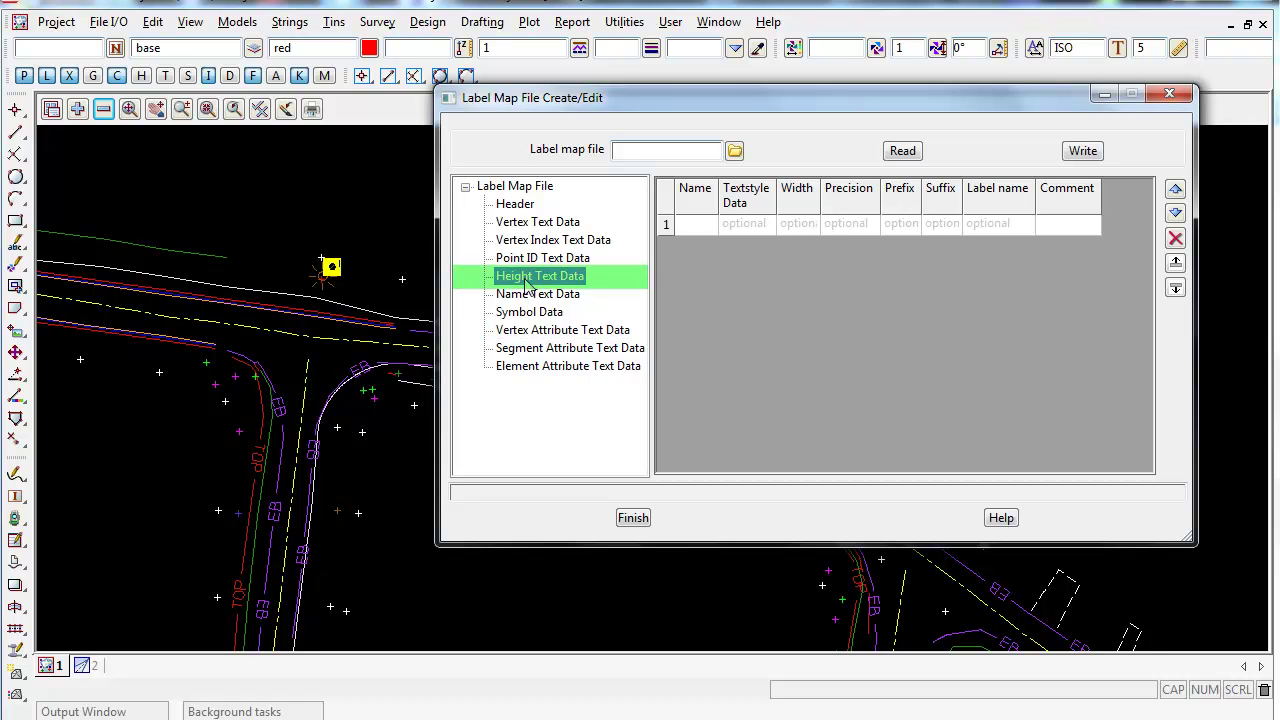
# Inquire a string in the plan view to read its details.
pyautogui.click(697, 229)
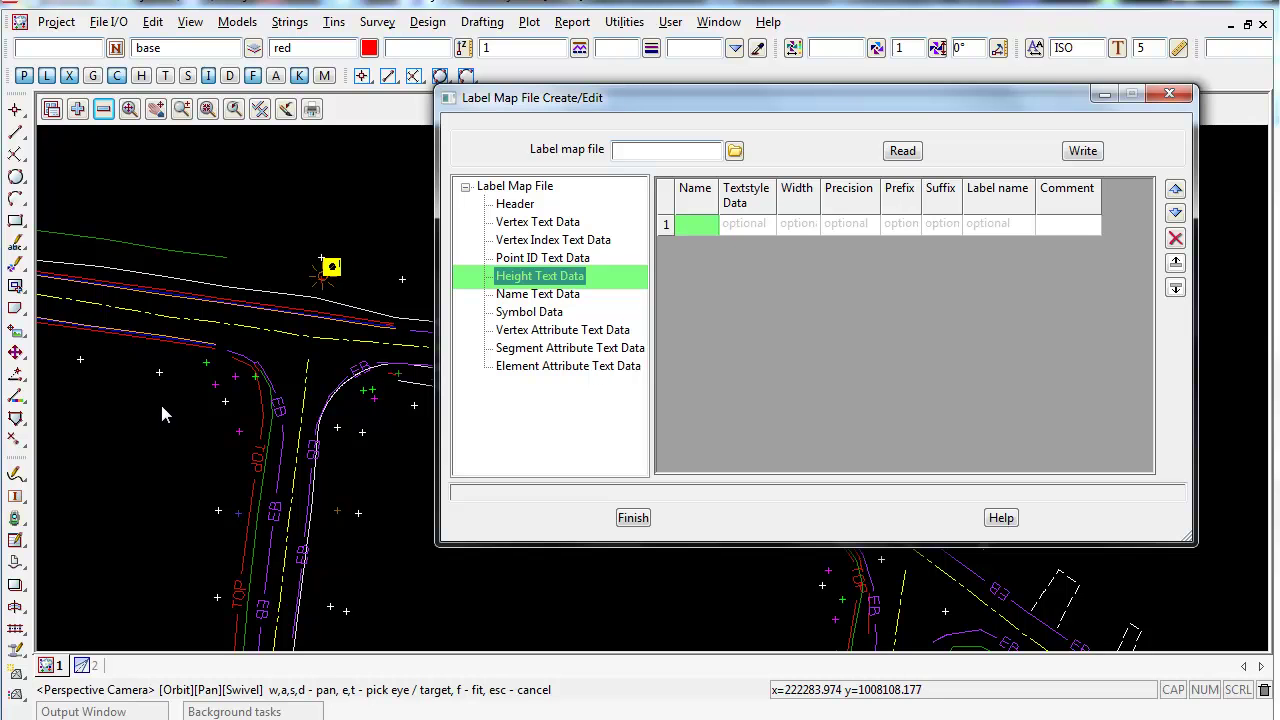
pyautogui.hotkey('ctrl', 'i')
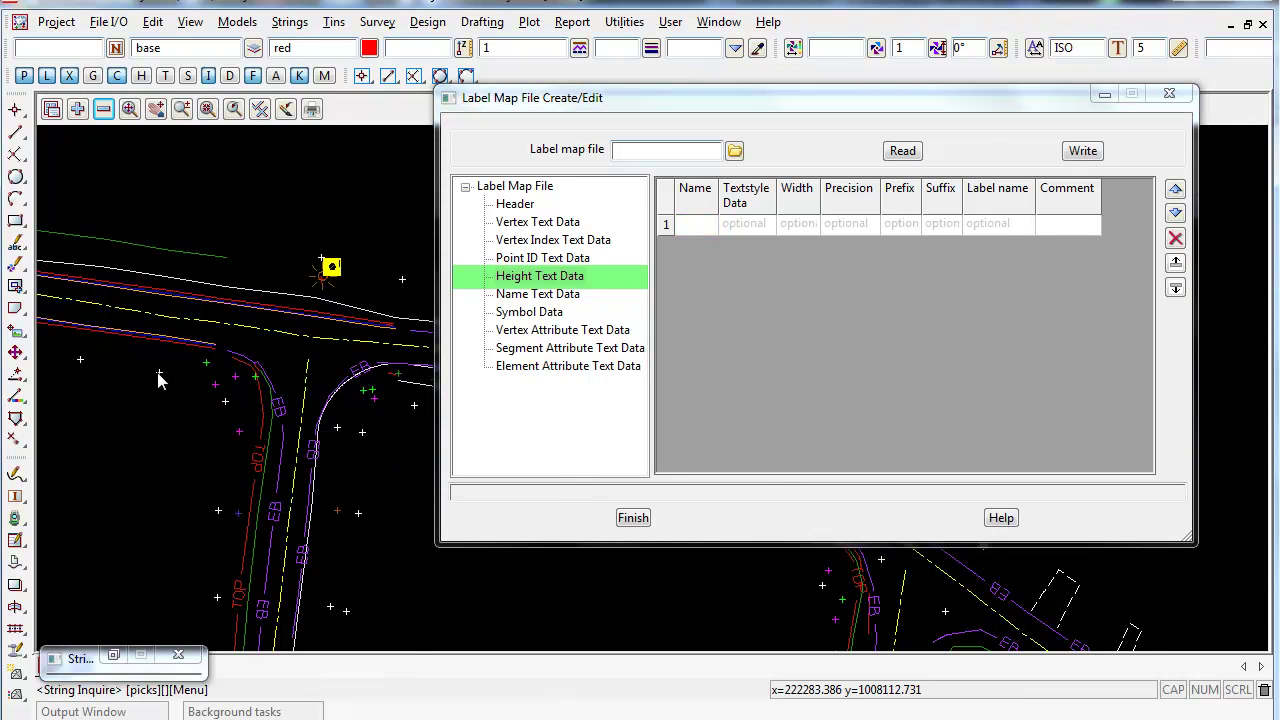
pyautogui.click(158, 376)
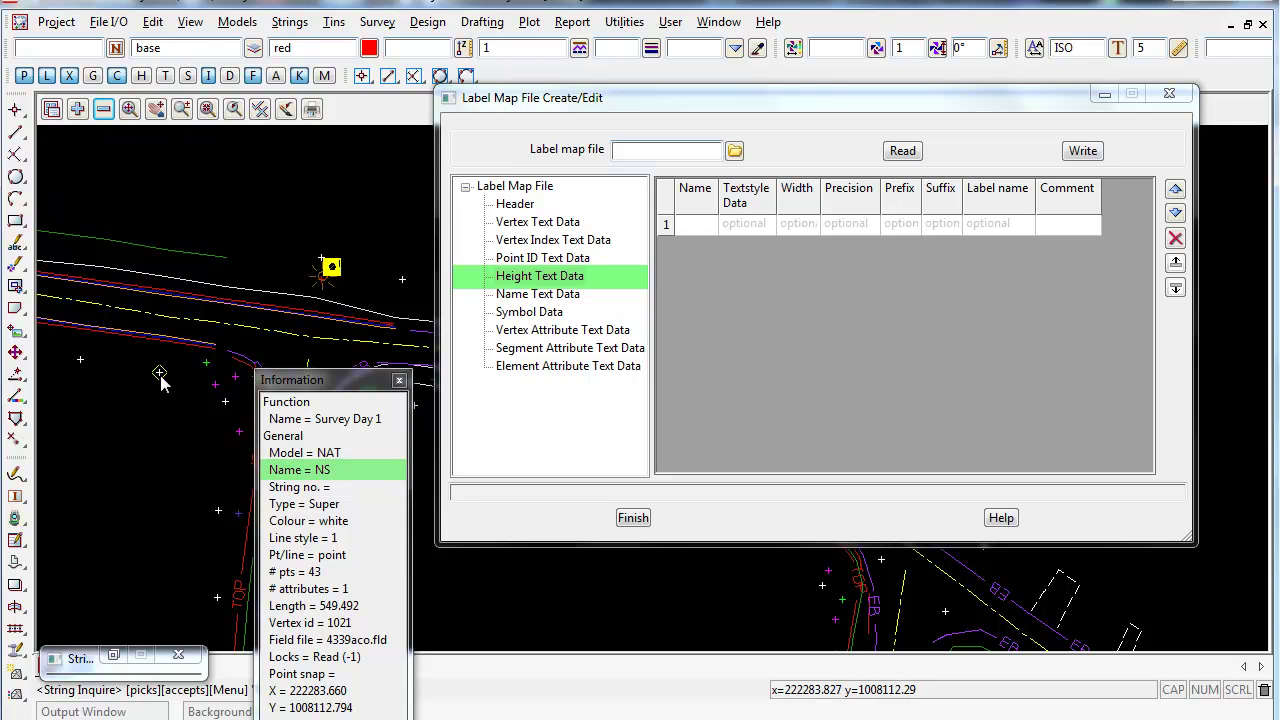
# Enter NS in row 1's Name cell and open its Textstyle Data dialog.
pyautogui.click(700, 227)
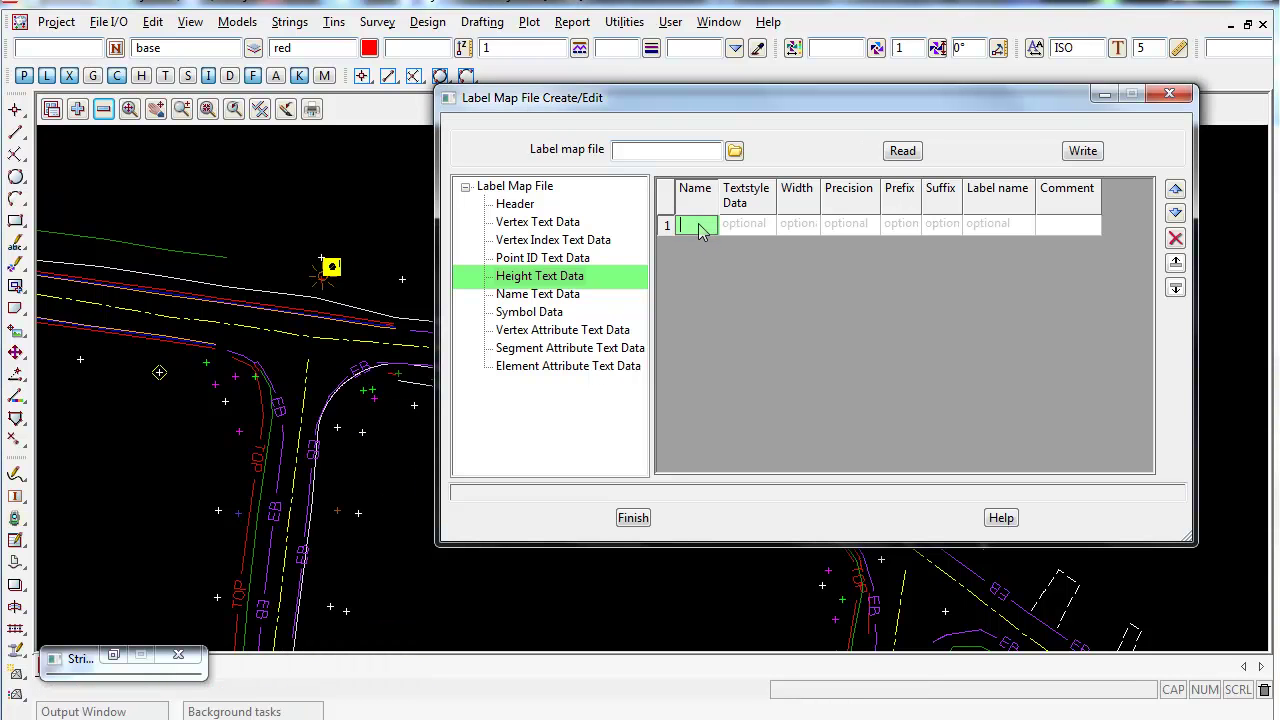
pyautogui.write('NS')
pyautogui.click(742, 230)
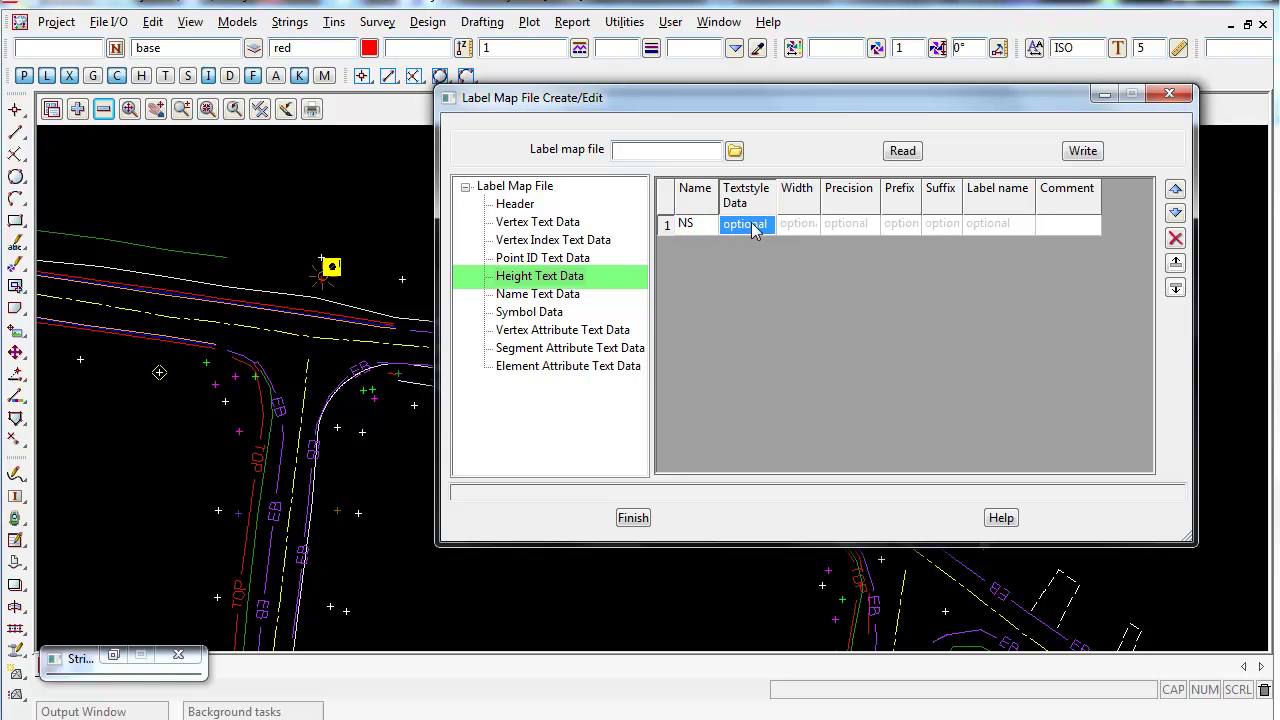
pyautogui.doubleClick(757, 232)
pyautogui.moveTo(531, 132); pyautogui.dragTo(934, 120)
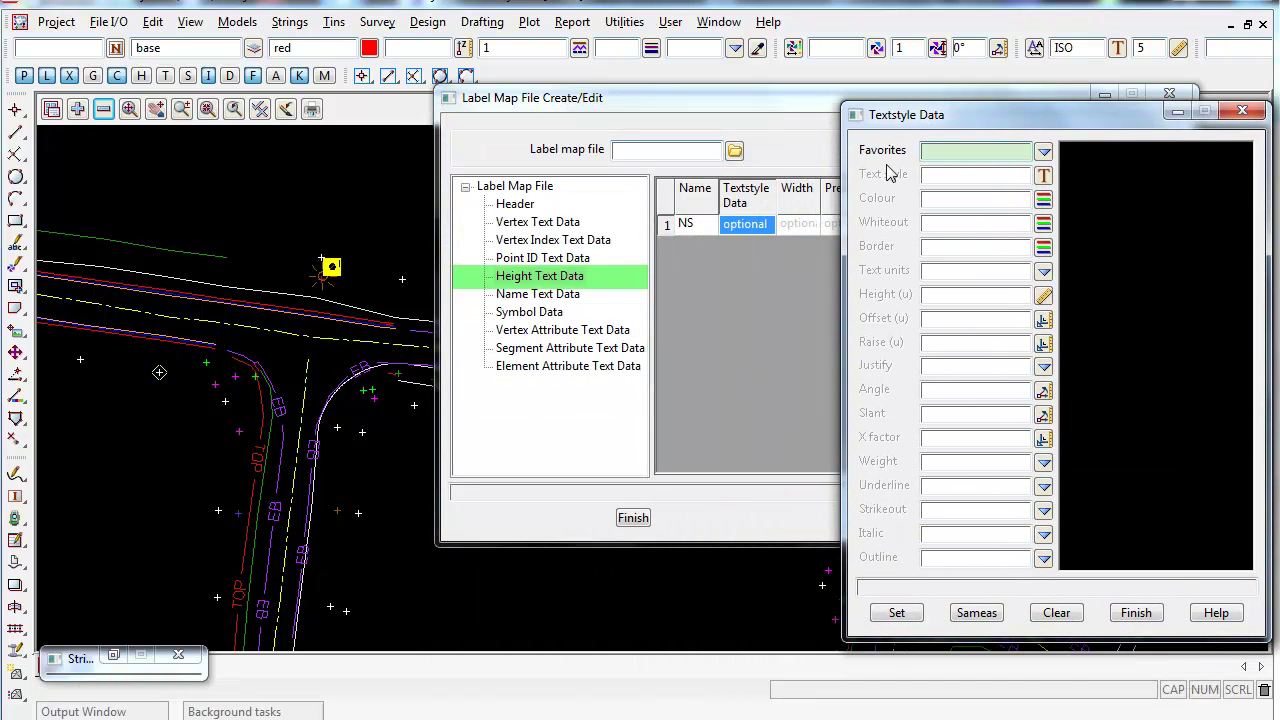
# Apply the ISO 1 centre favourite, magenta colour and paper text units.
pyautogui.click(1043, 151)
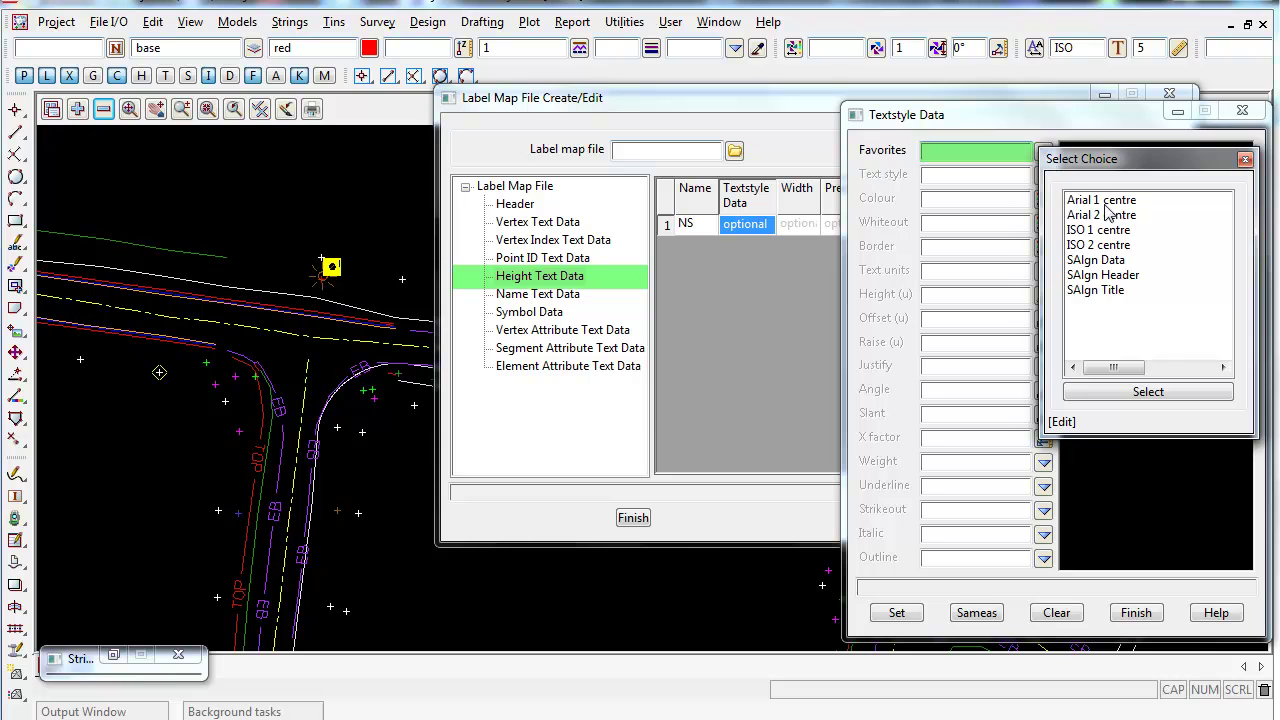
pyautogui.doubleClick(1080, 232)
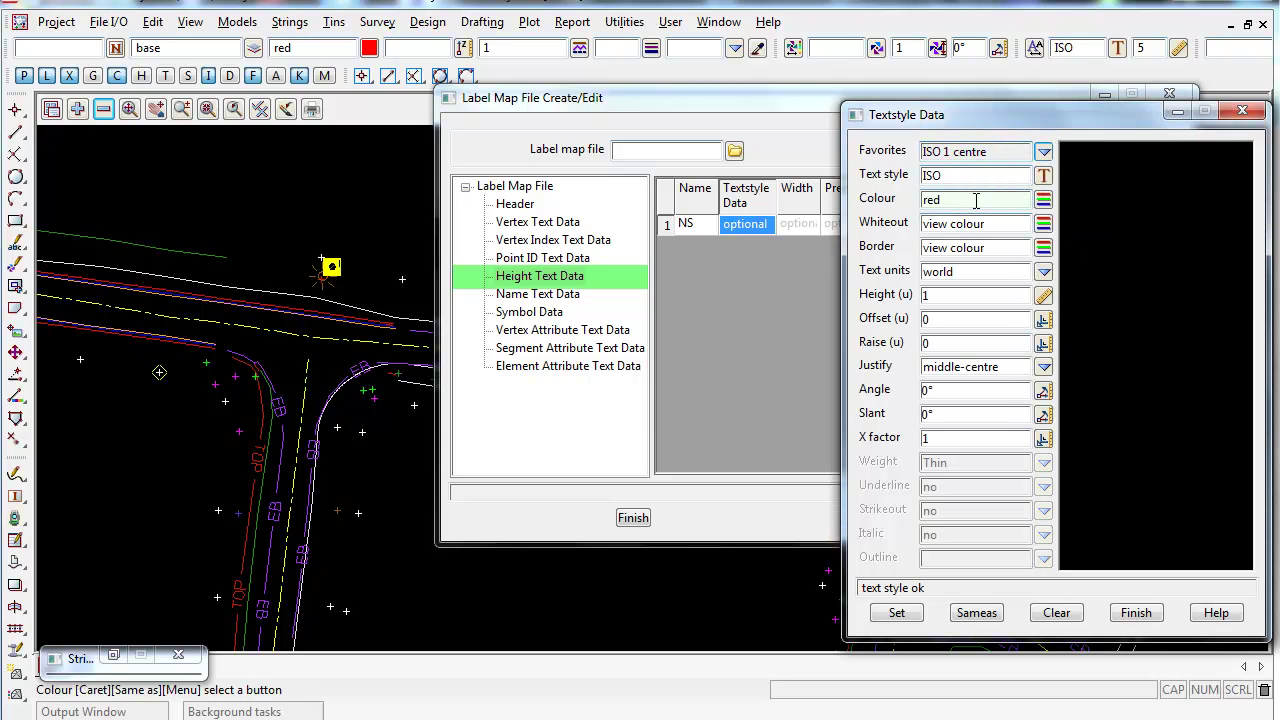
pyautogui.click(1043, 201)
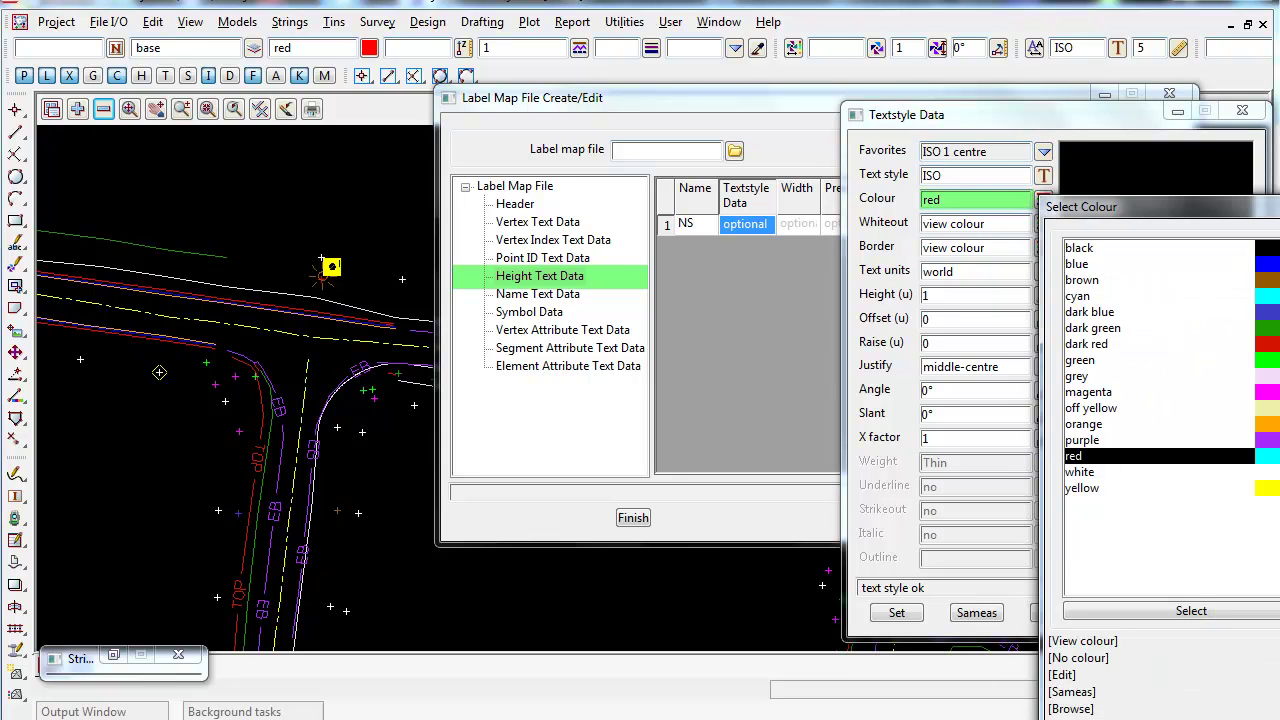
pyautogui.doubleClick(1266, 393)
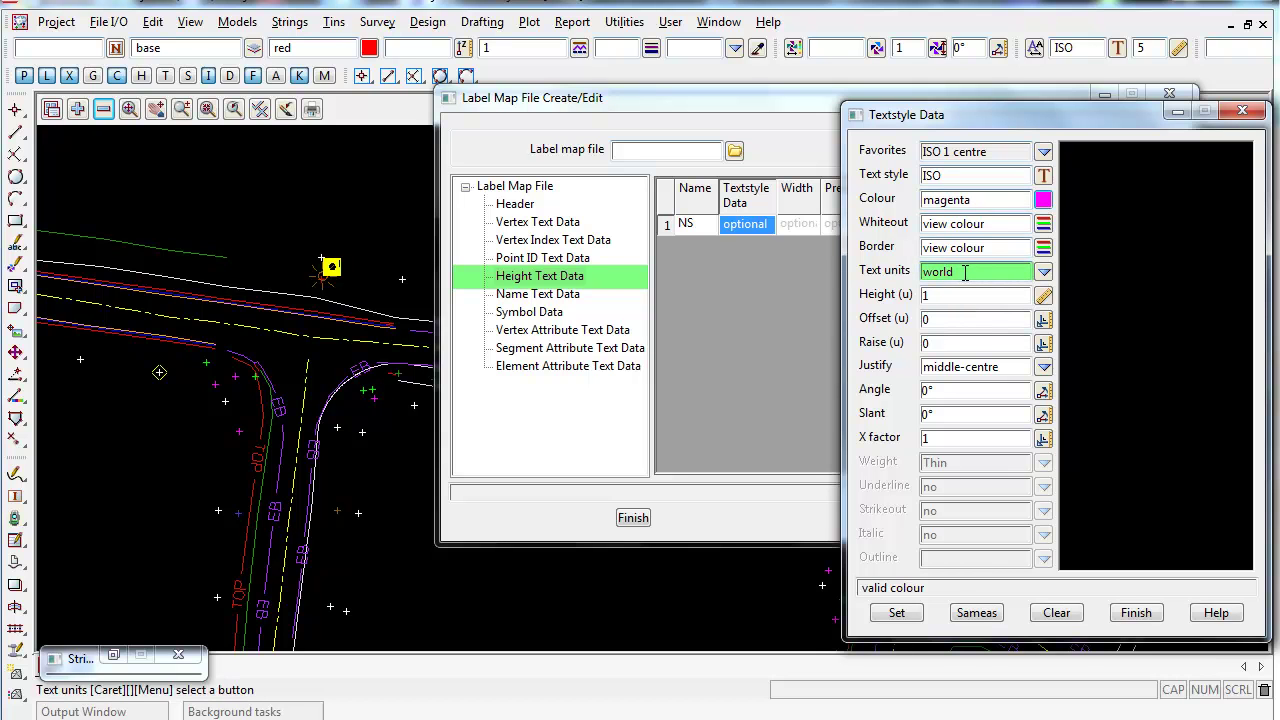
pyautogui.click(1043, 272)
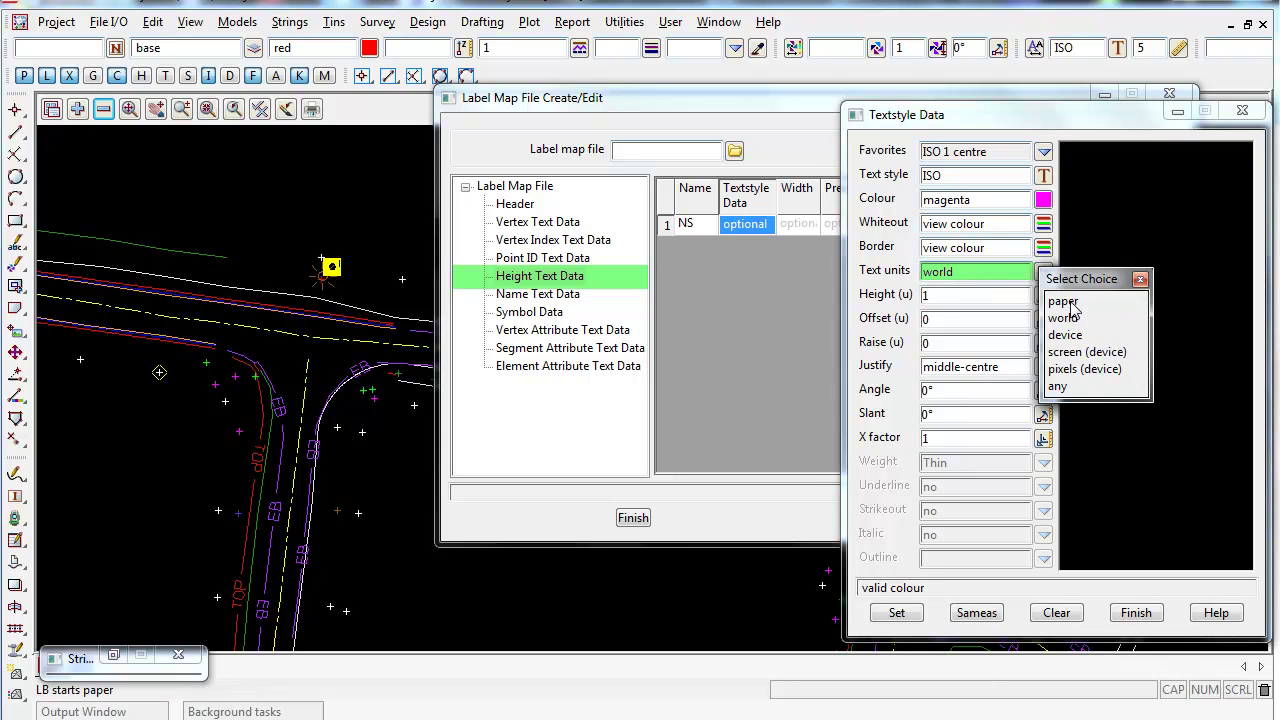
pyautogui.click(1064, 301)
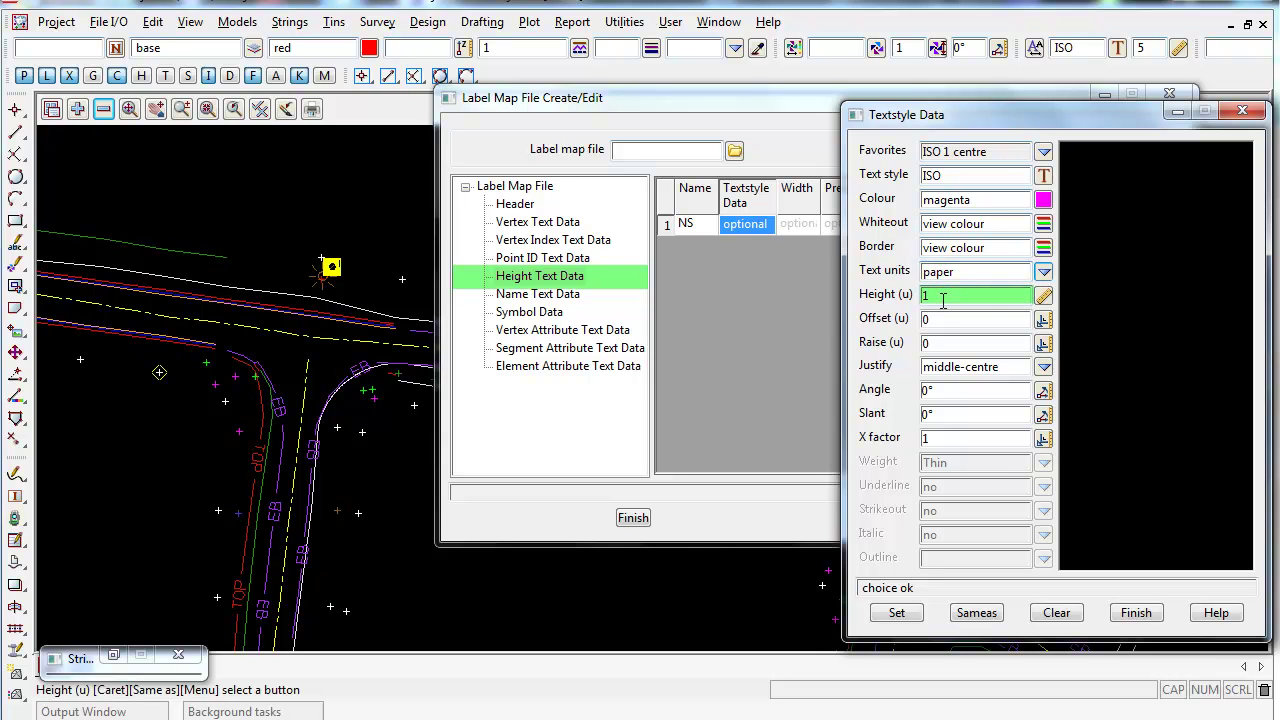
# Set the text height to 2.
pyautogui.press('BackSpace')
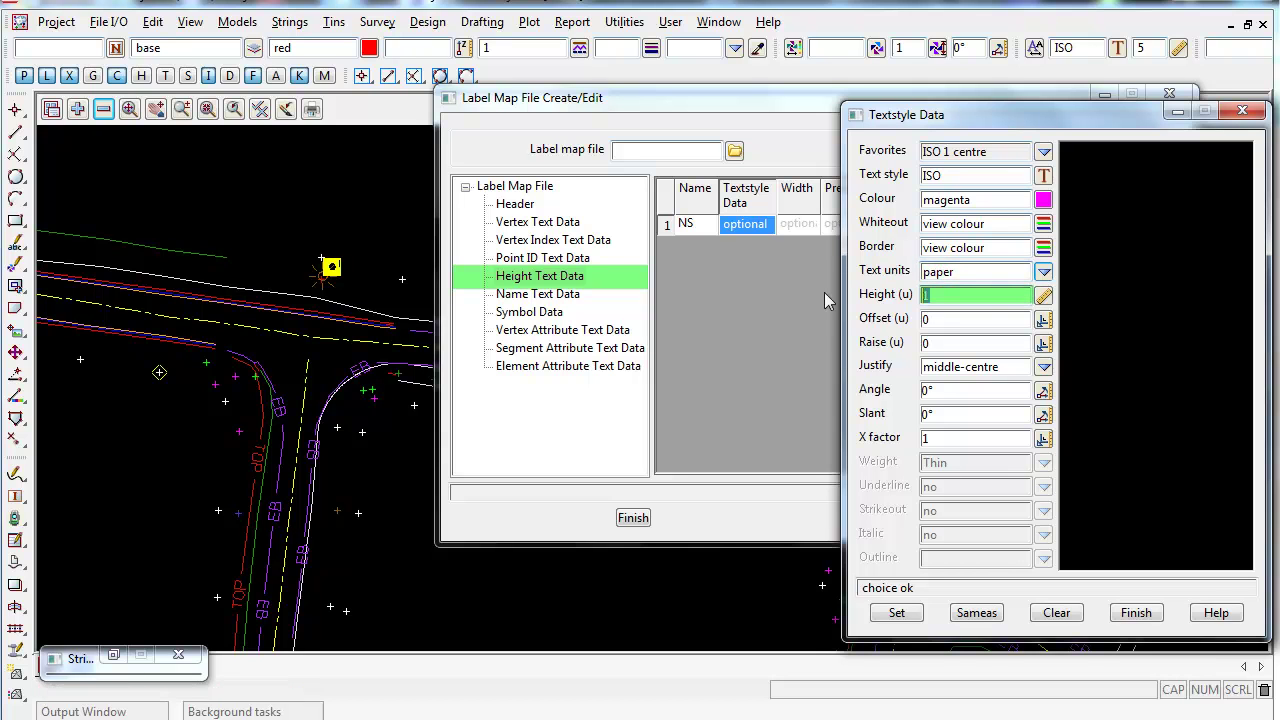
pyautogui.write('2')
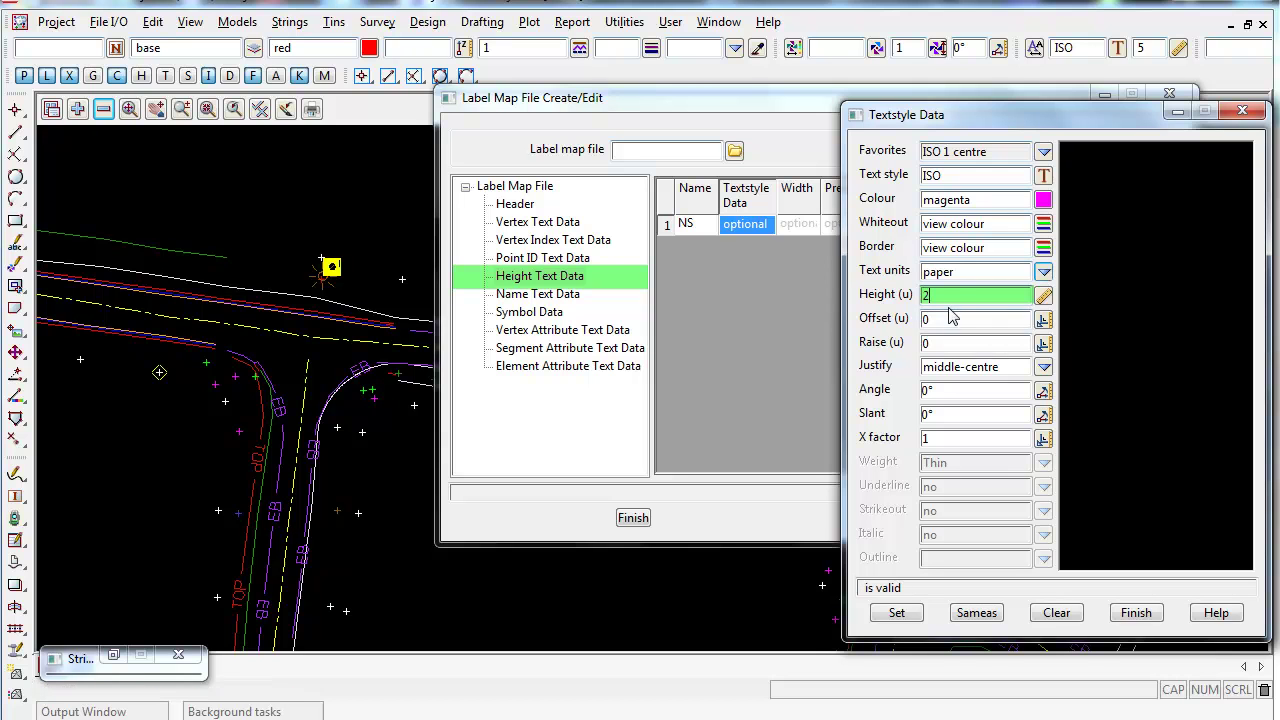
pyautogui.click(864, 294)
pyautogui.write('0')
pyautogui.click(906, 300)
pyautogui.write('2')
# Set the offset to 0.25 and the raise to 0.25.
pyautogui.click(934, 322)
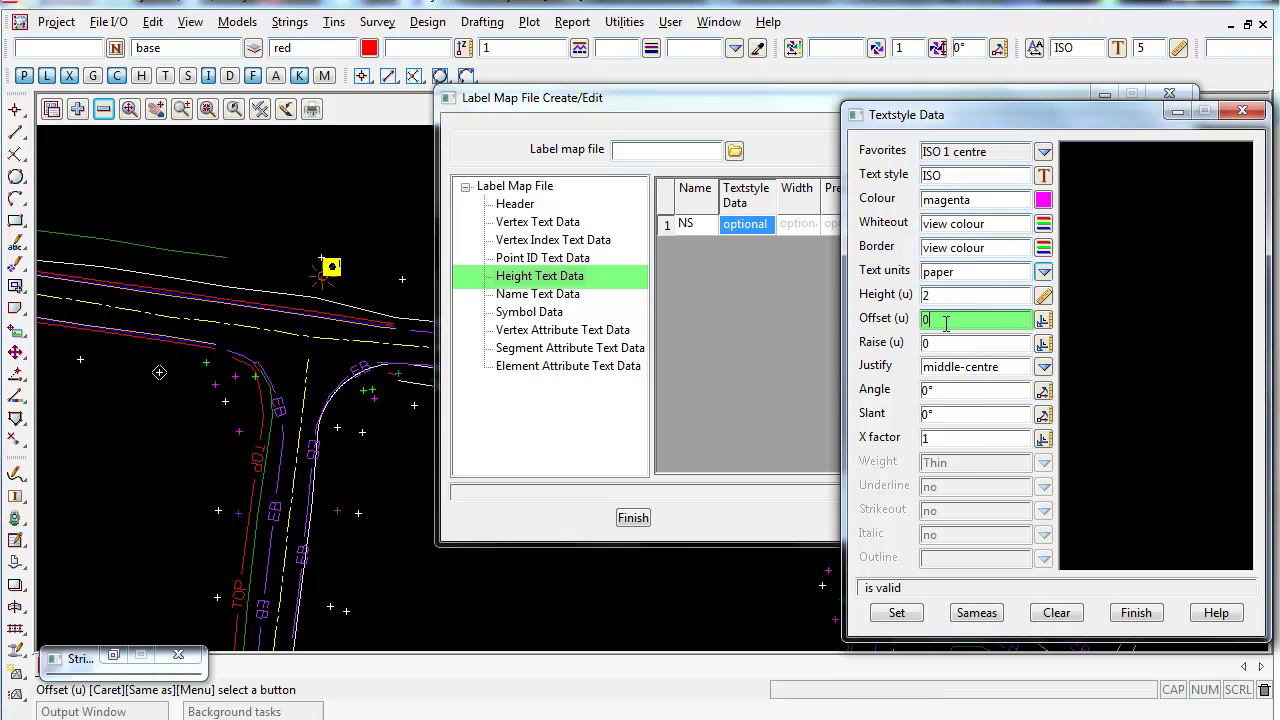
pyautogui.write('.25')
pyautogui.press('Return')
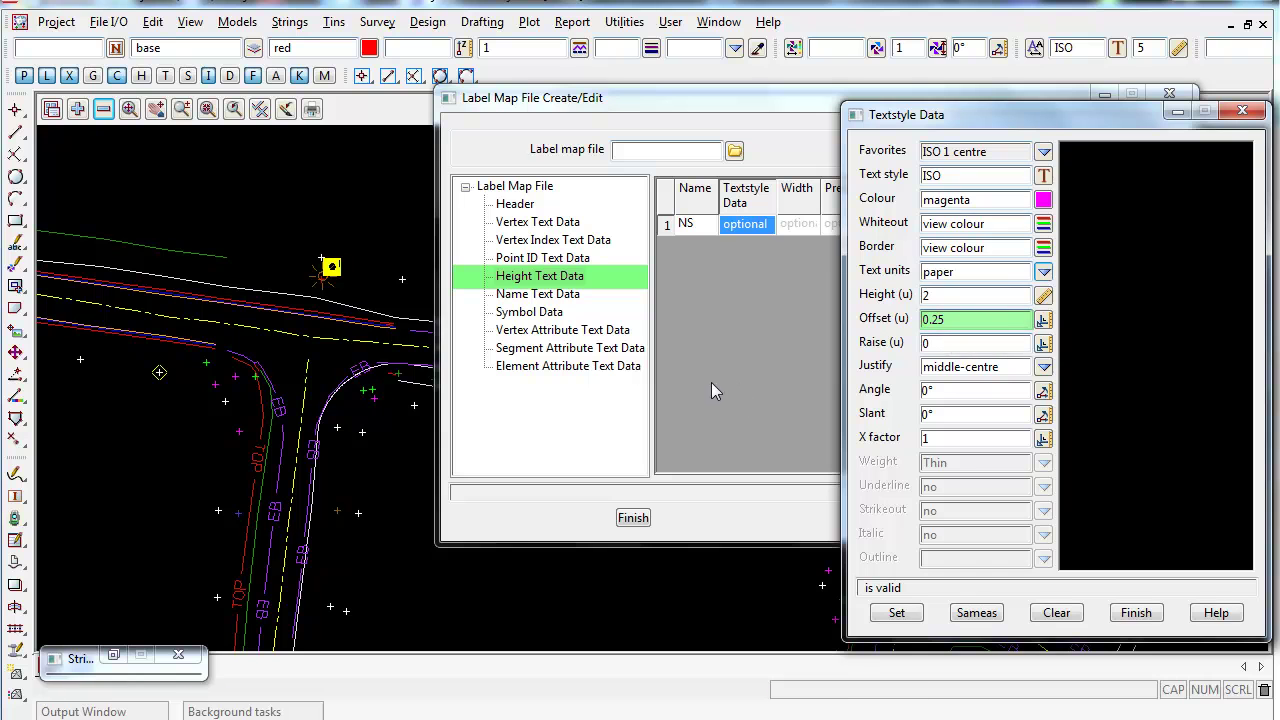
pyautogui.press('Tab')
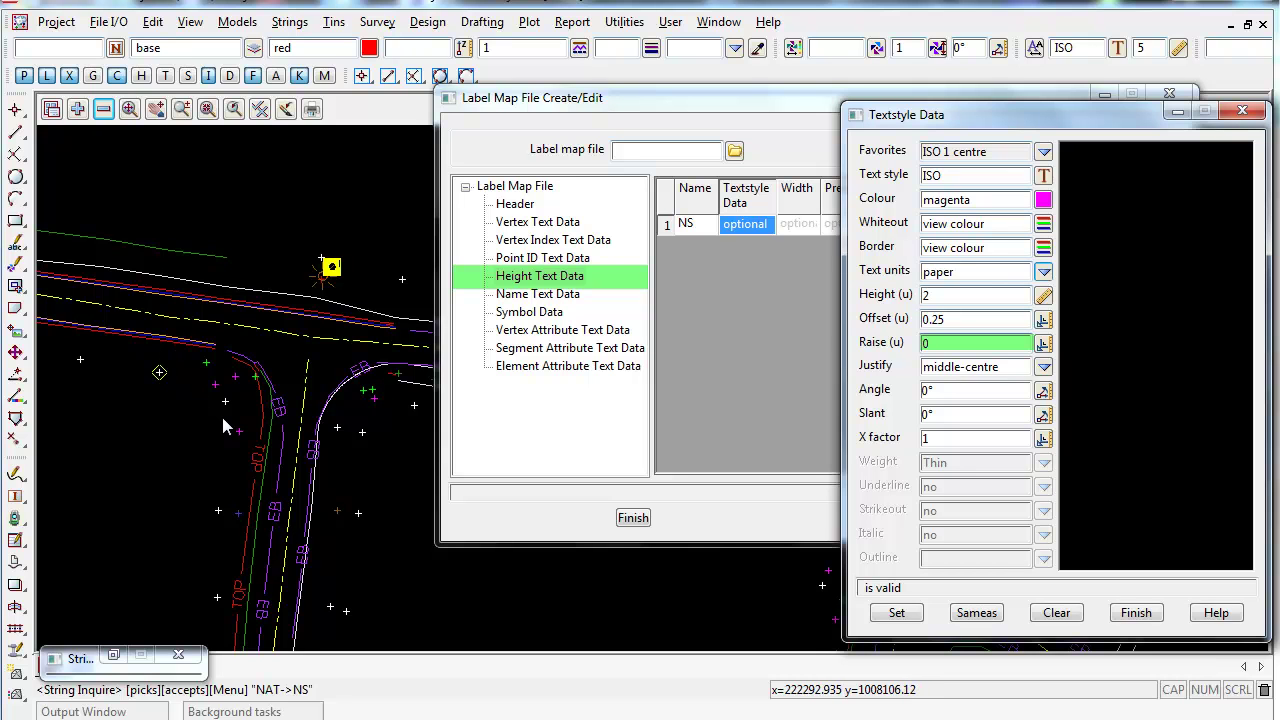
pyautogui.write('25')
pyautogui.click(980, 367)
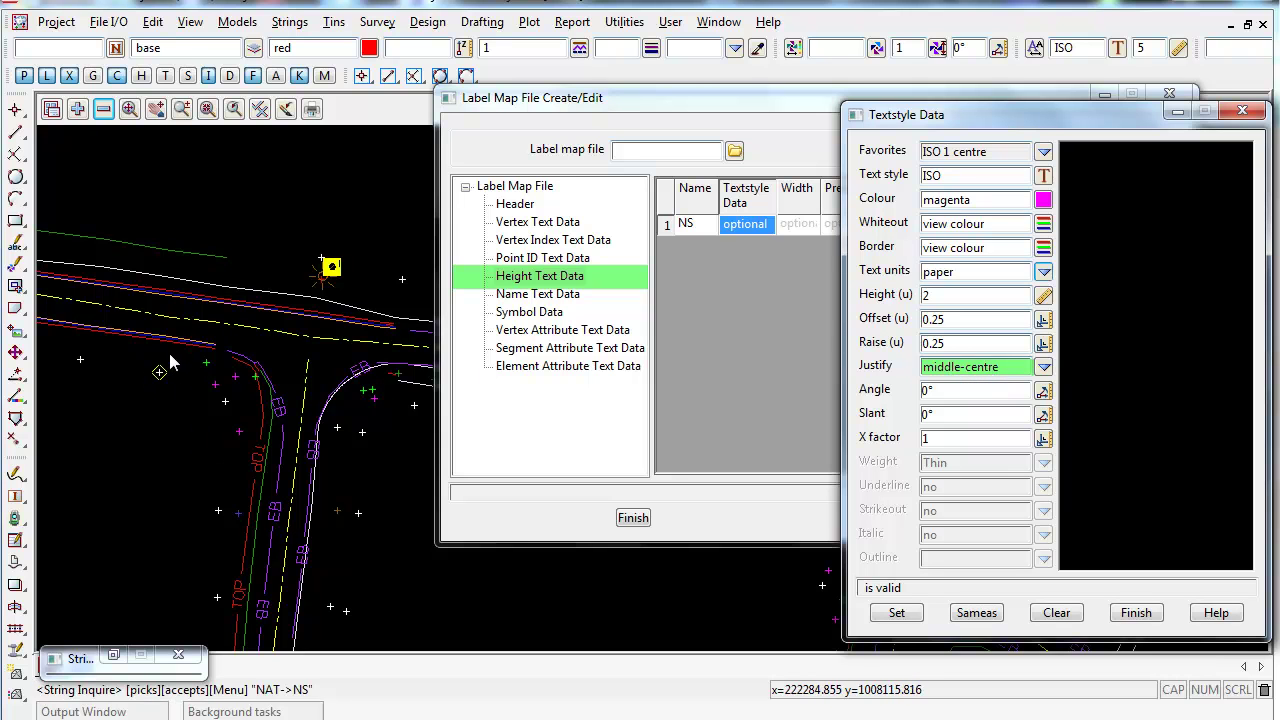
pyautogui.click(1043, 367)
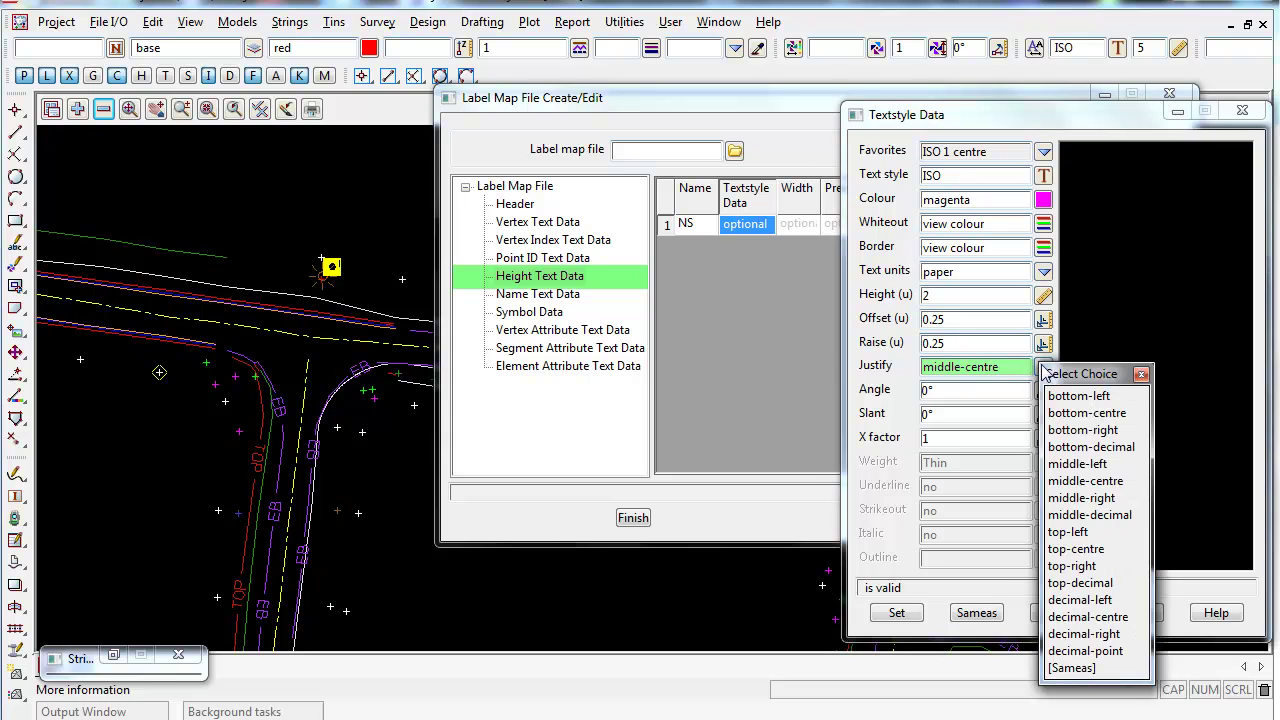
# Set bottom-left justification and a 45° angle, keeping slant at 0.
pyautogui.click(1102, 398)
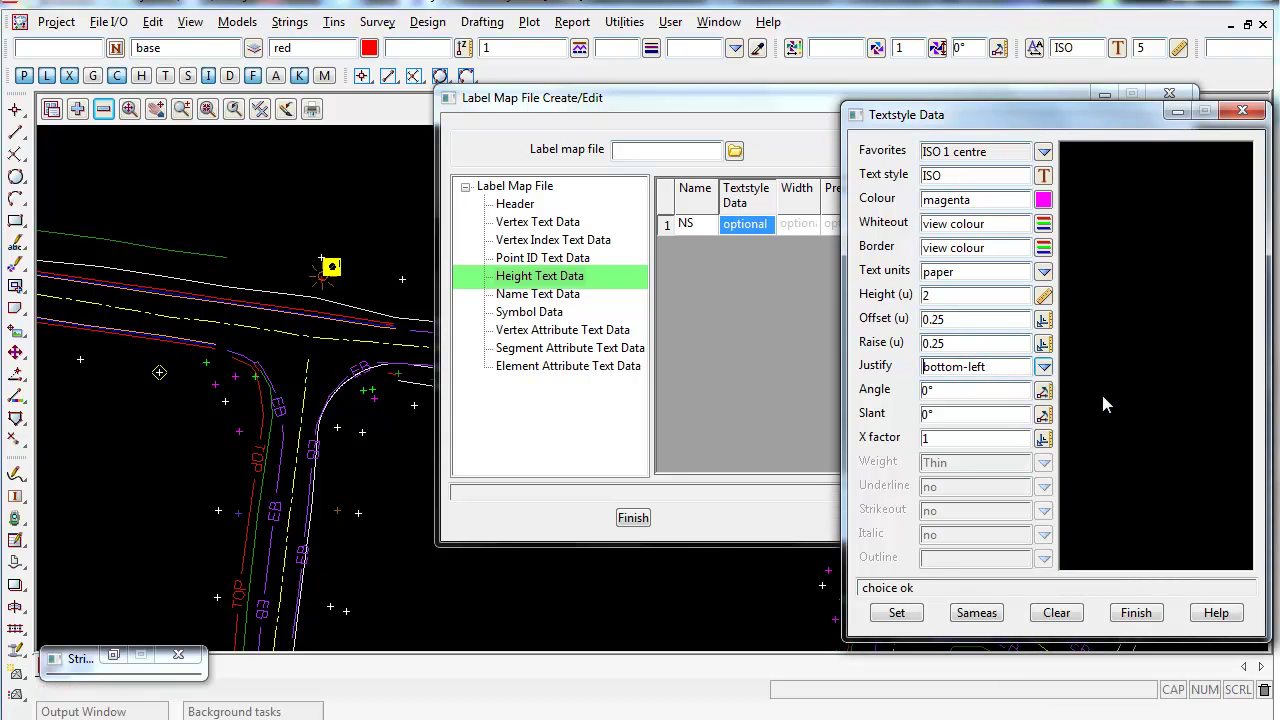
pyautogui.click(940, 391)
pyautogui.doubleClick(940, 391)
pyautogui.write('45')
pyautogui.click(975, 414)
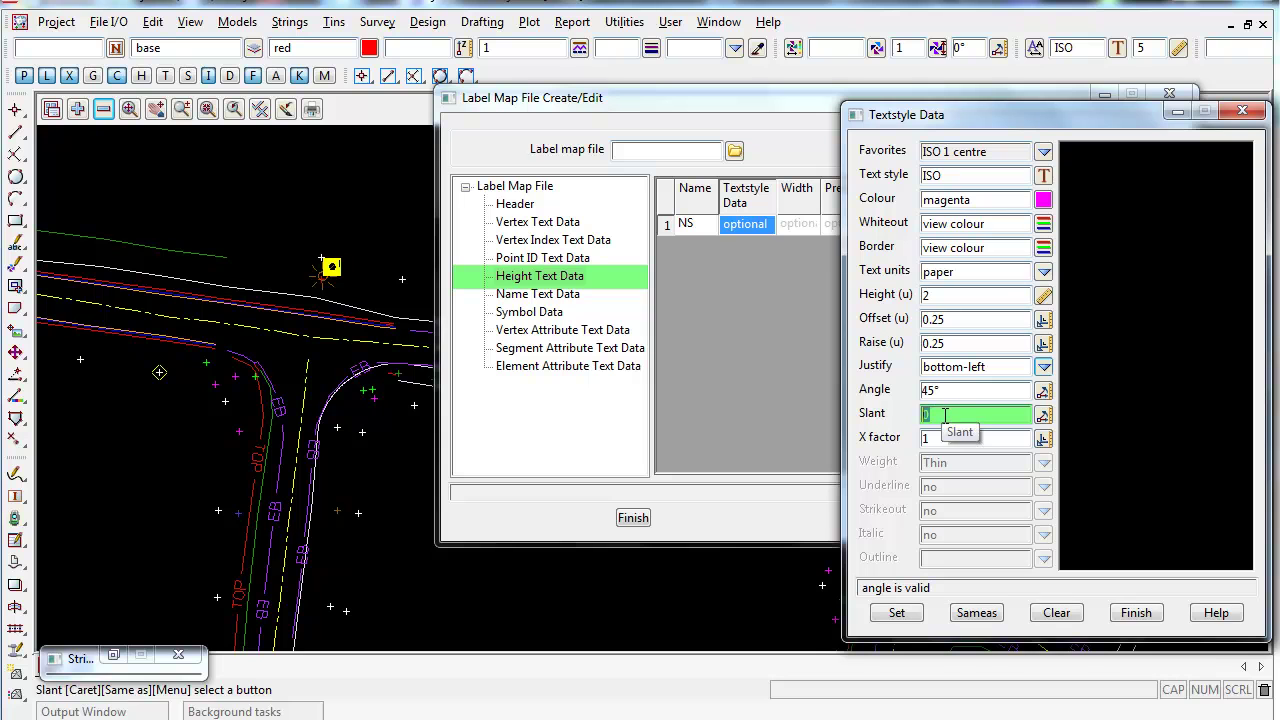
pyautogui.write('30')
pyautogui.press('Return')
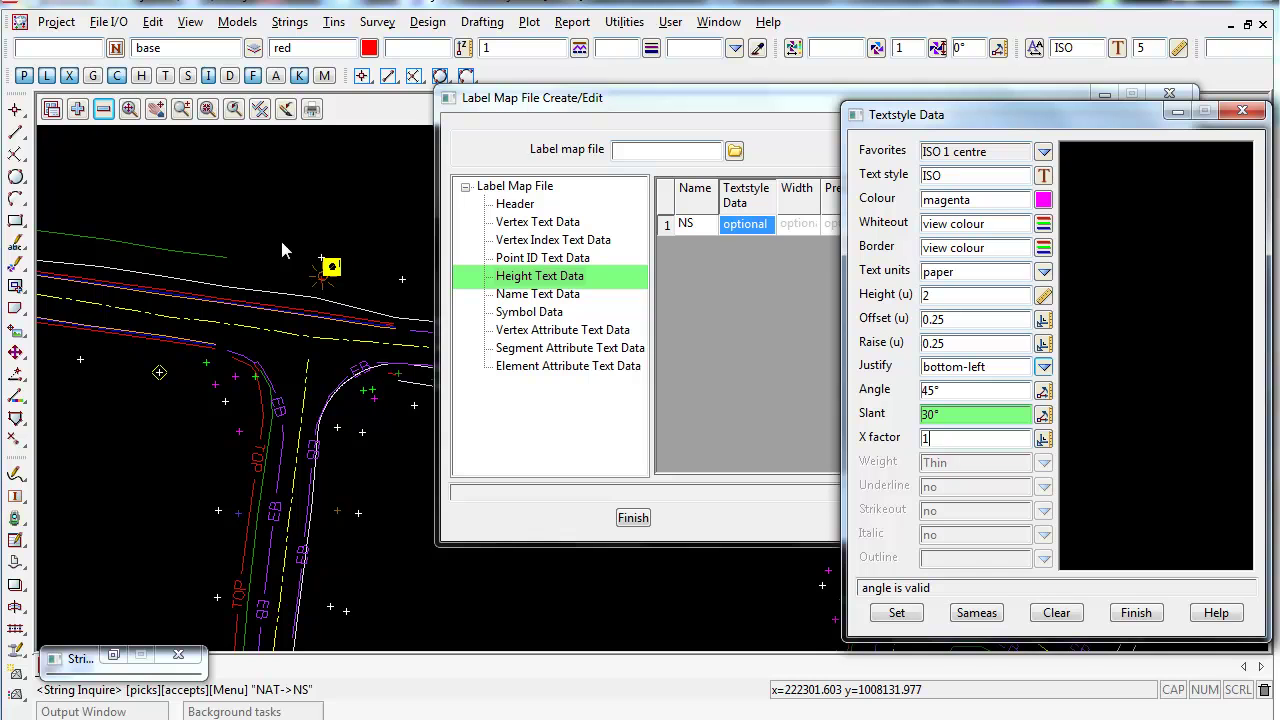
pyautogui.doubleClick(975, 414)
pyautogui.write('0')
# Set the X factor to 1 and apply the text style to row 1.
pyautogui.click(953, 437)
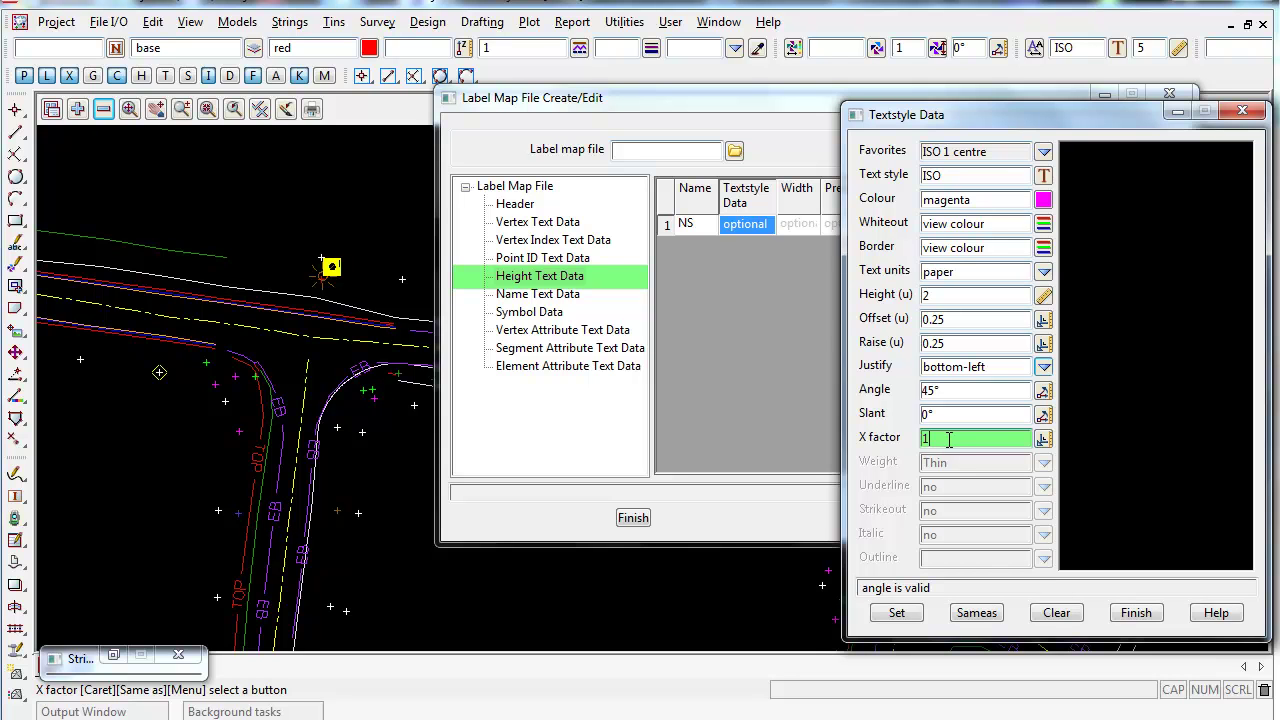
pyautogui.write('2')
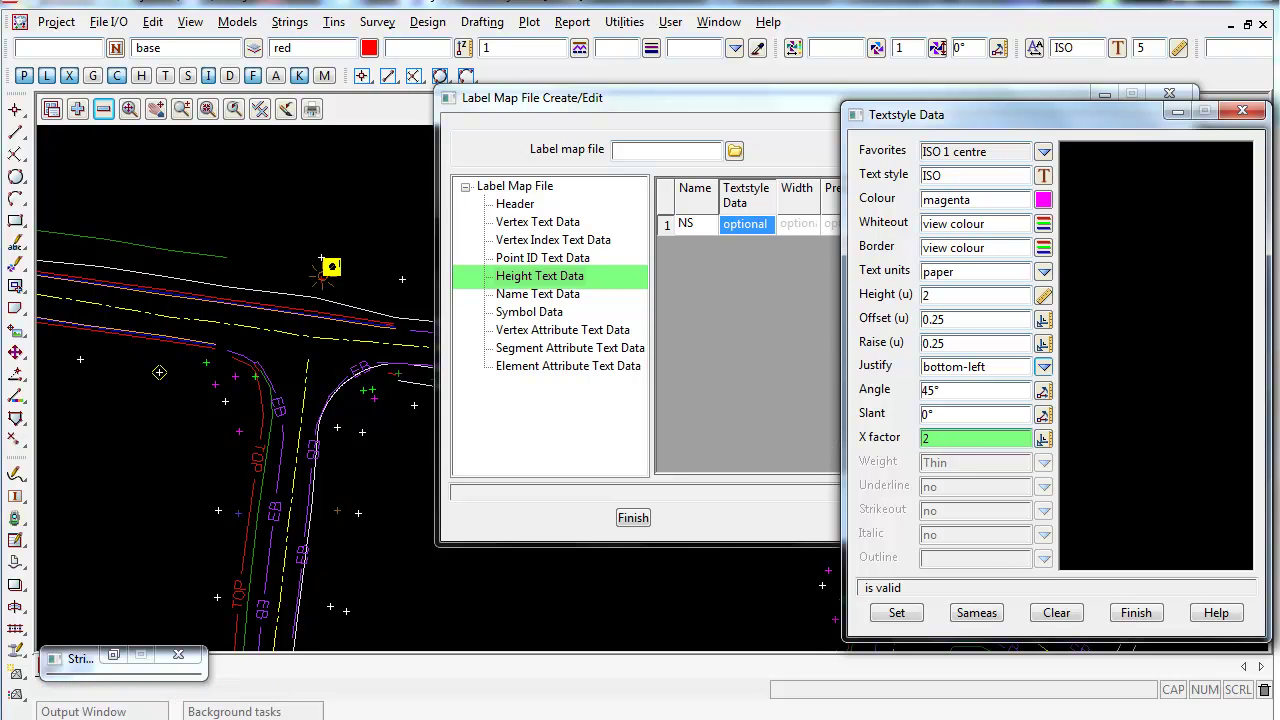
pyautogui.press('BackSpace')
pyautogui.write('0.5')
pyautogui.click(880, 442)
pyautogui.write('1')
pyautogui.click(897, 612)
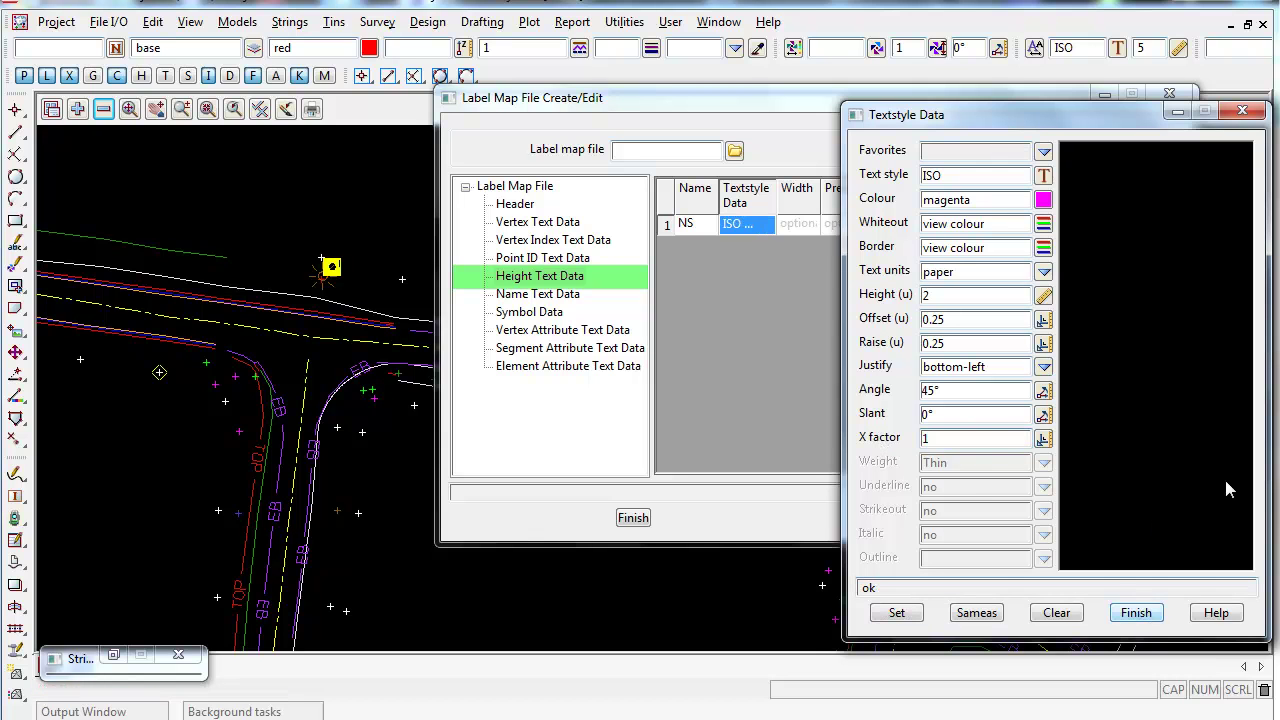
# Close the text style dialog and set row 1's Precision to 3, leaving Prefix empty.
pyautogui.click(1136, 613)
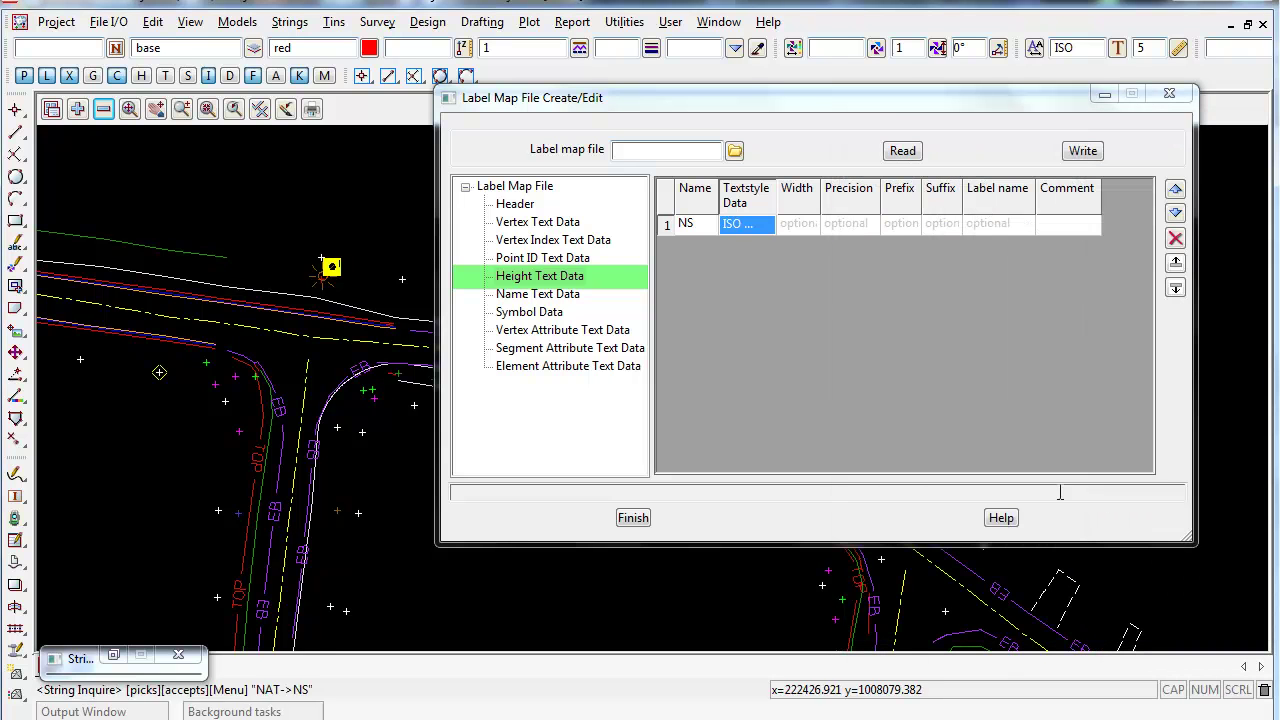
pyautogui.click(849, 226)
pyautogui.write('3')
pyautogui.press('Return')
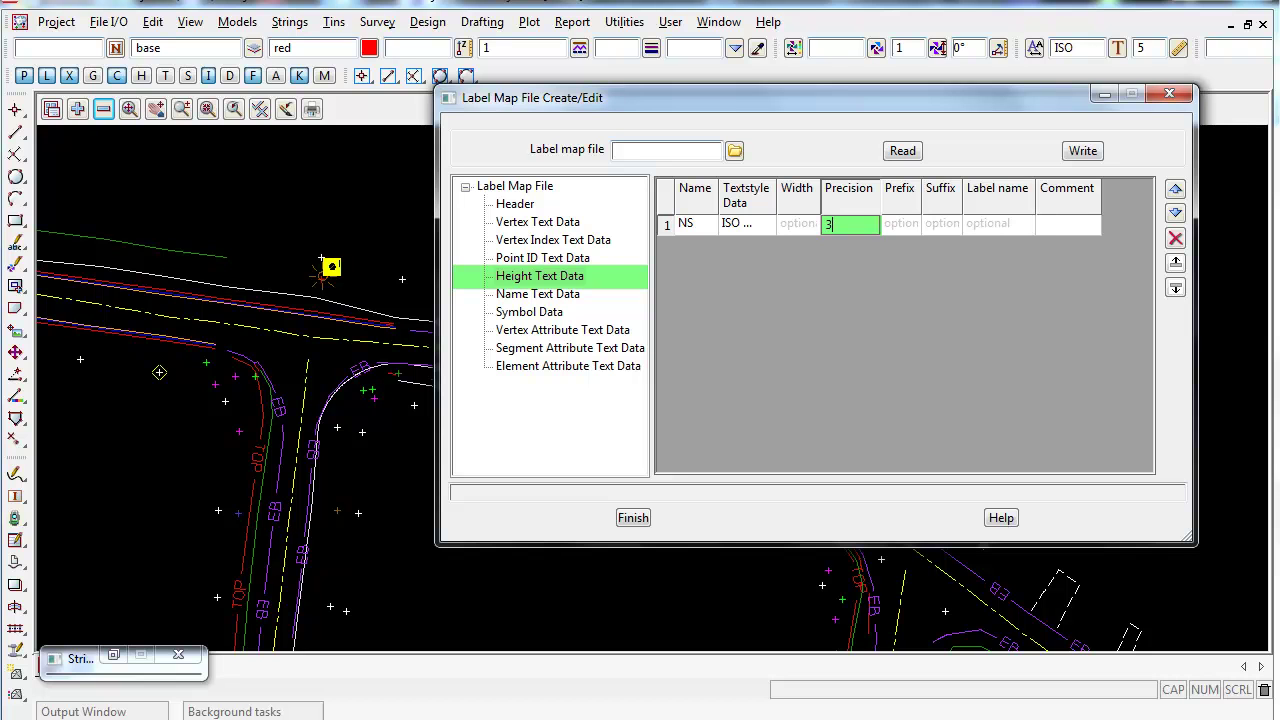
pyautogui.click(850, 226)
pyautogui.click(895, 226)
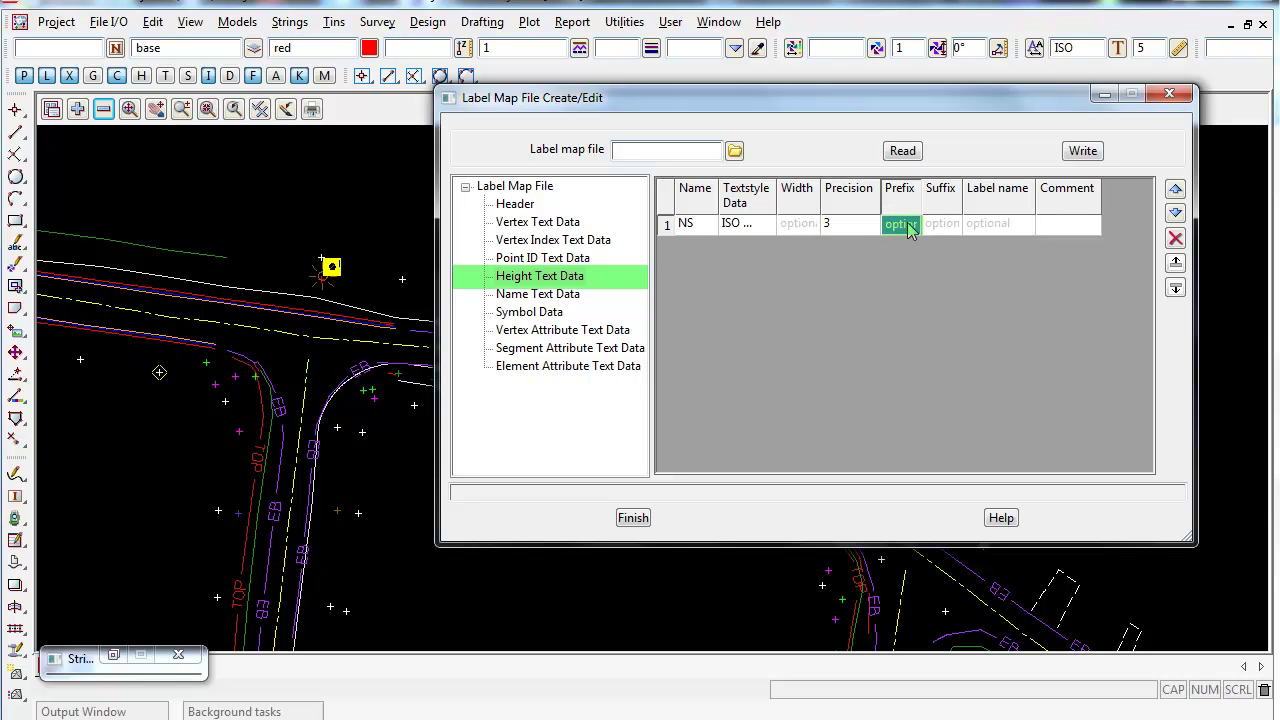
pyautogui.click(902, 229)
pyautogui.write('RL')
pyautogui.press('Tab')
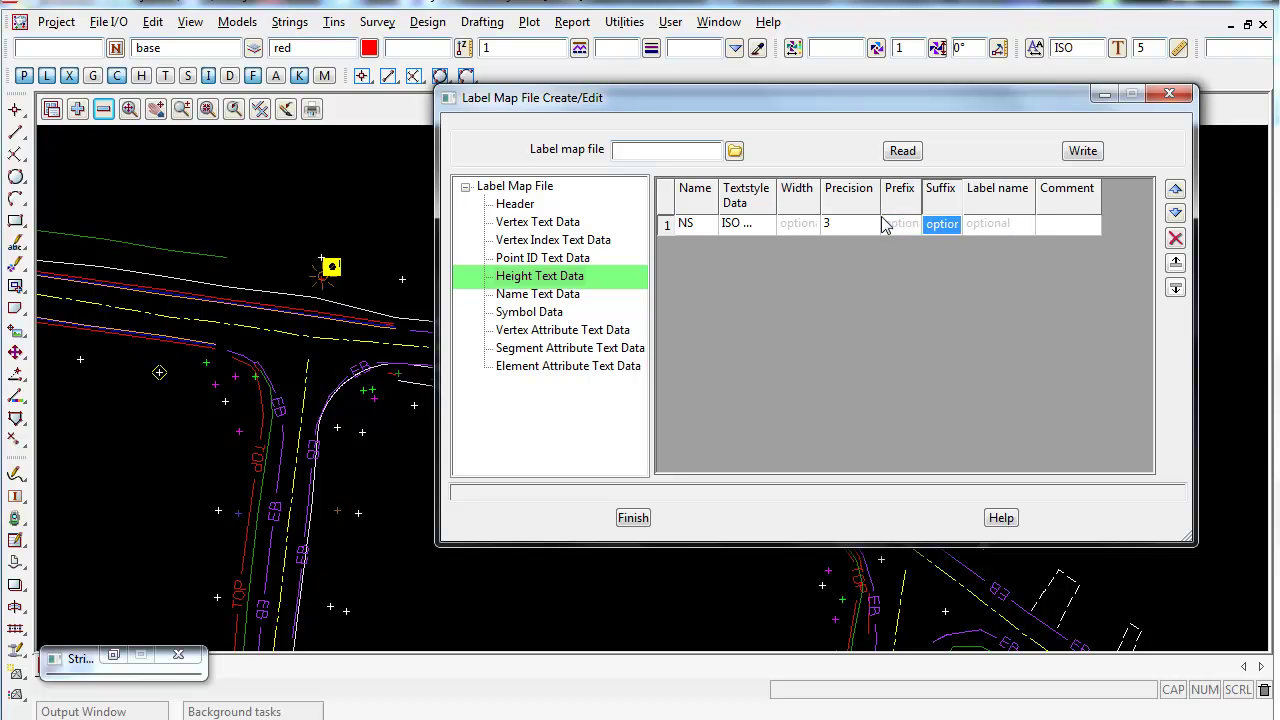
# Enter label name 'height text' and comment 'RL of Spot Heights' for row 1.
pyautogui.click(996, 226)
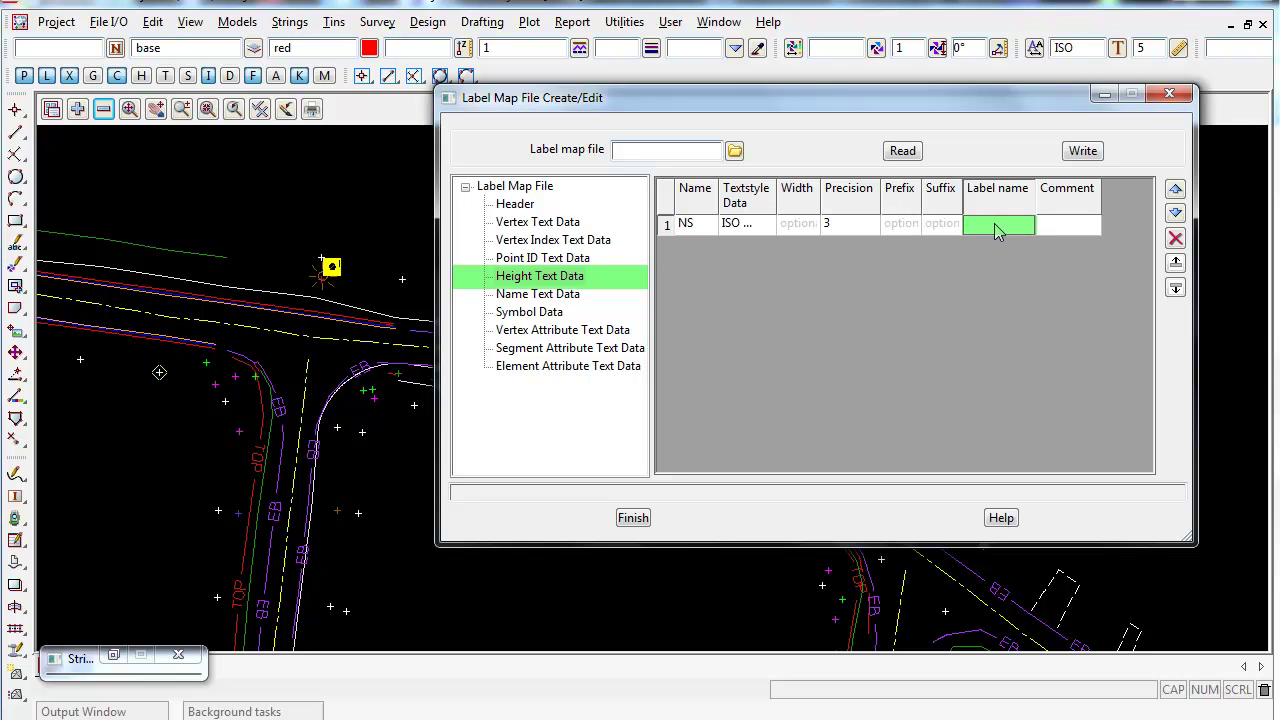
pyautogui.write('height text')
pyautogui.click(1056, 222)
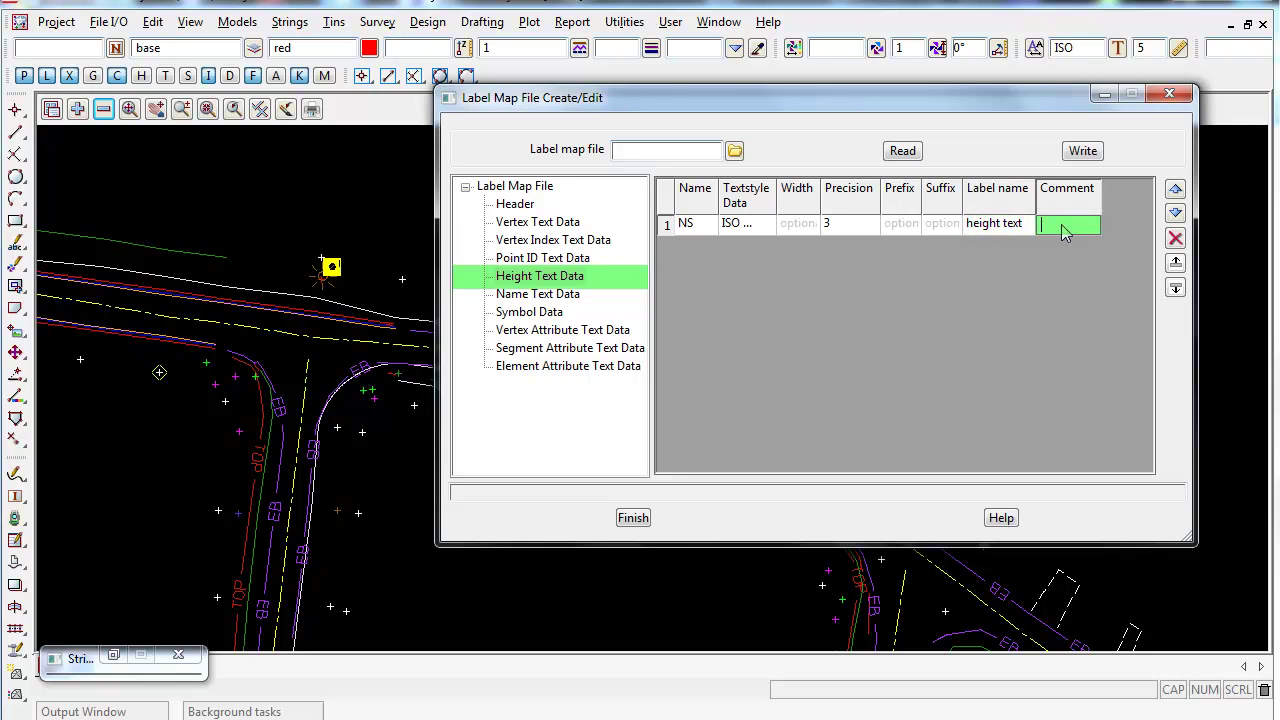
pyautogui.write('RL of Spot Height')
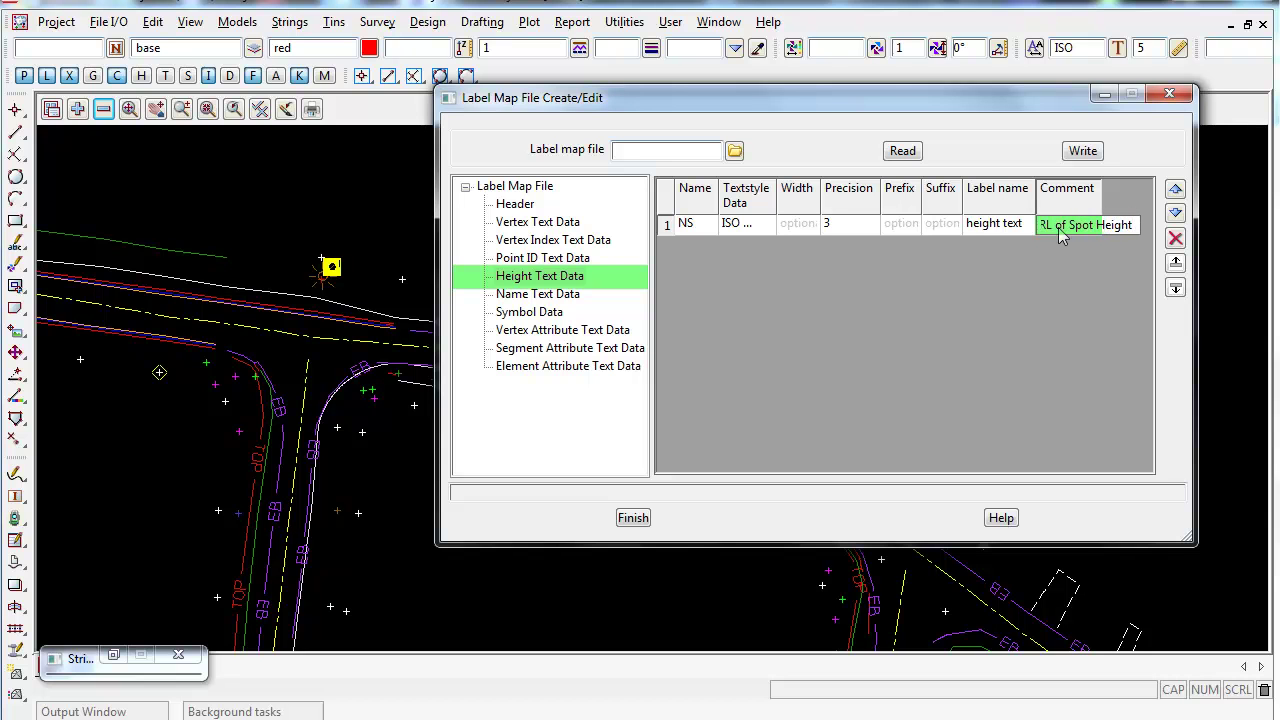
pyautogui.write('s')
pyautogui.press('Return')
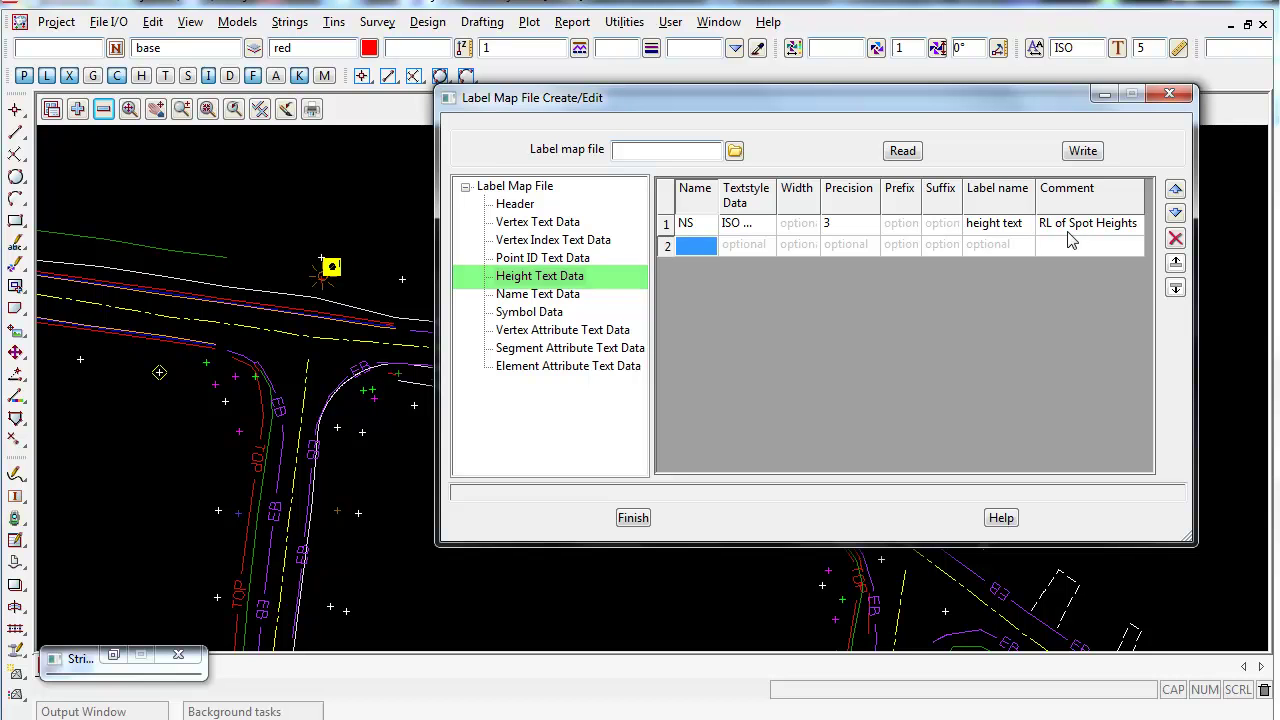
# Name the label map file 'Natural Surface Labels' and write it to disk.
pyautogui.click(630, 152)
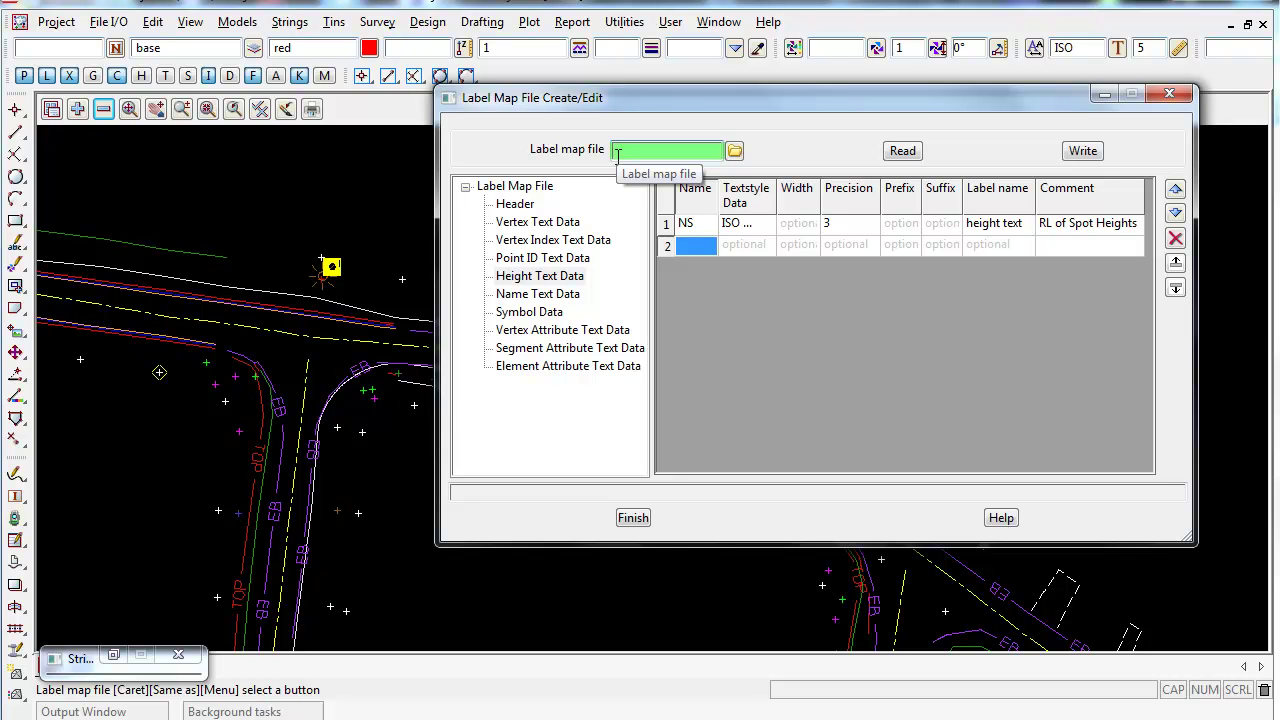
pyautogui.write('Nat')
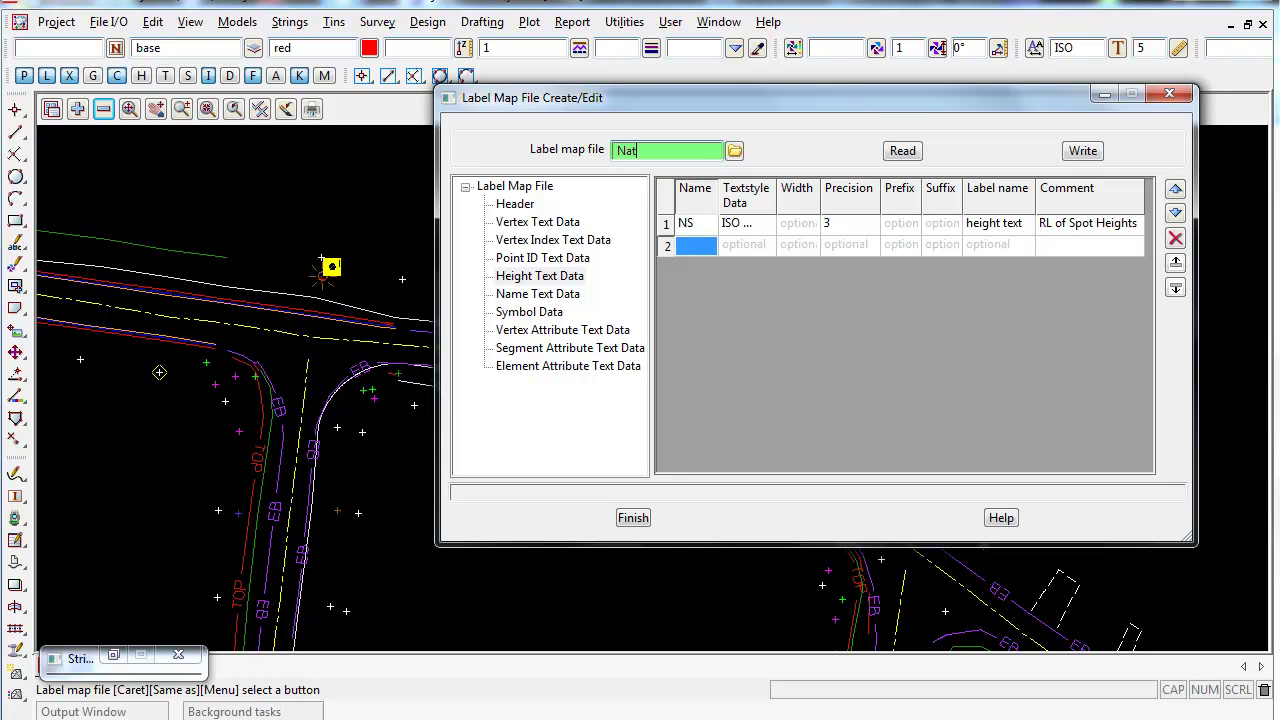
pyautogui.write(' S')
pyautogui.press('BackSpace')
pyautogui.press('BackSpace')
pyautogui.write('ural Surface Labels')
pyautogui.press('Return')
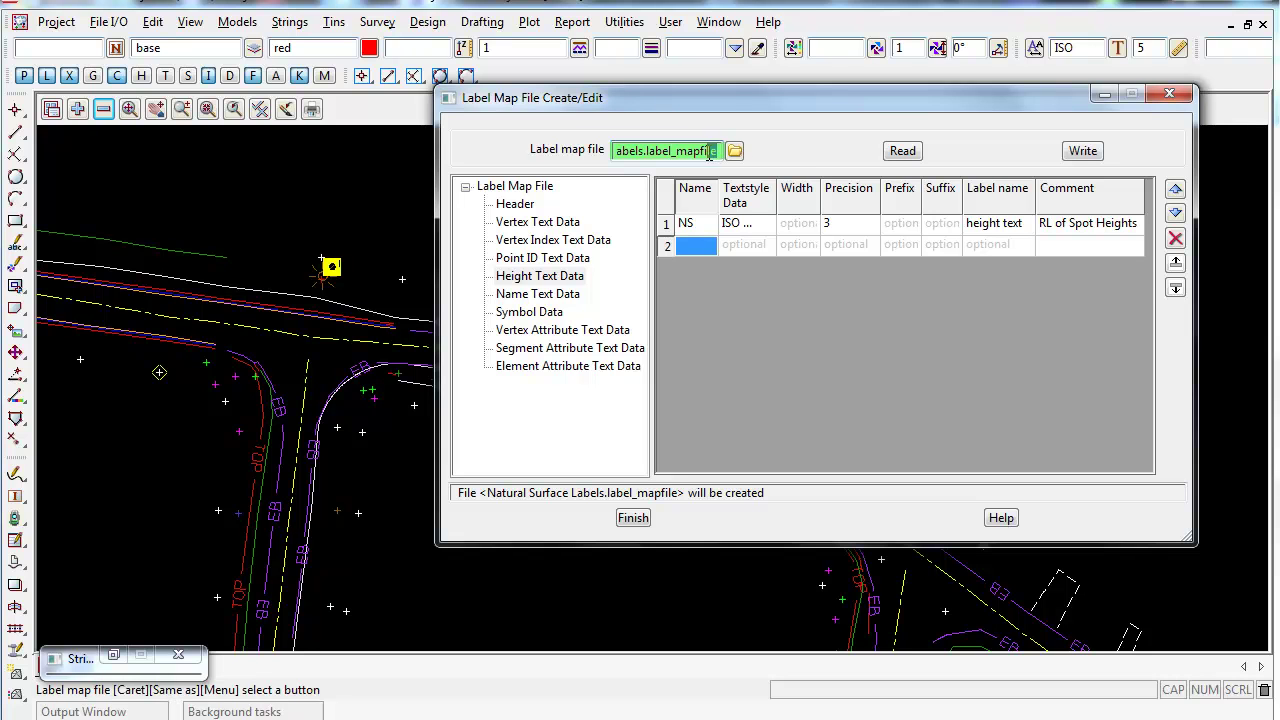
pyautogui.moveTo(671, 151); pyautogui.dragTo(632, 155)
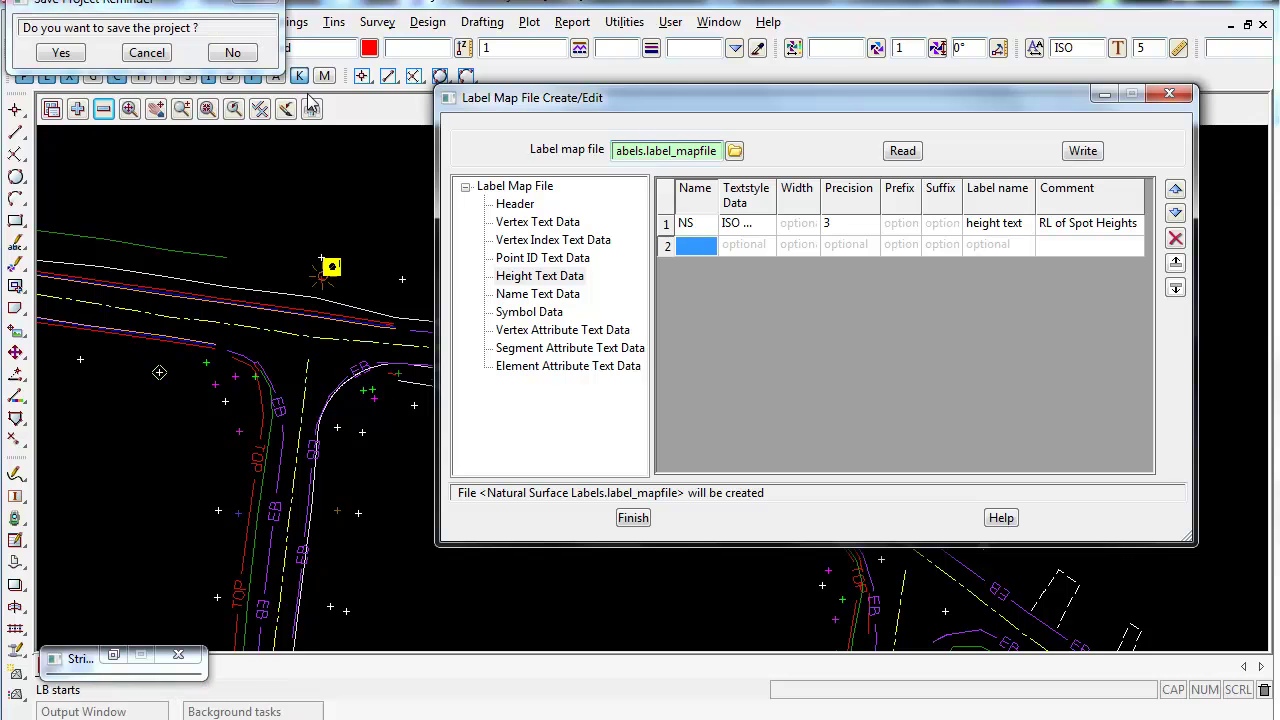
pyautogui.click(1080, 158)
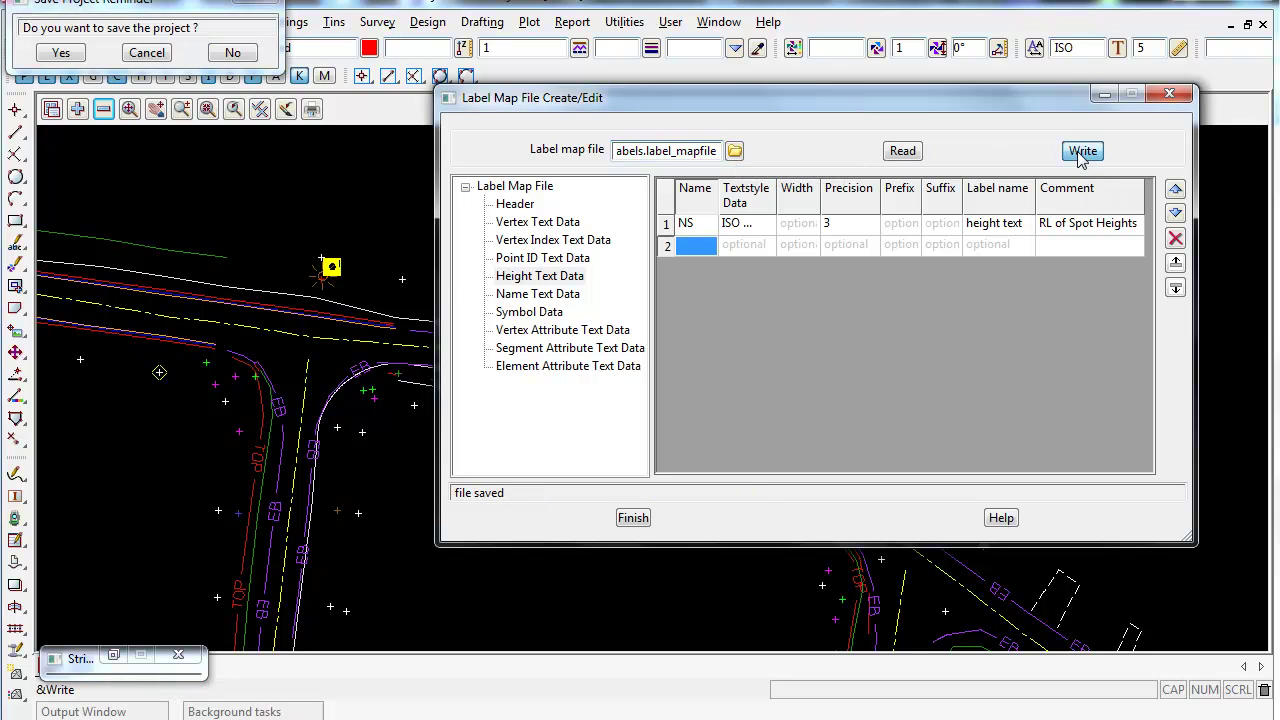
# Confirm Natural Surface Labels.label_mapfile is in the project folder and save the project.
pyautogui.click(735, 151)
pyautogui.click(762, 418)
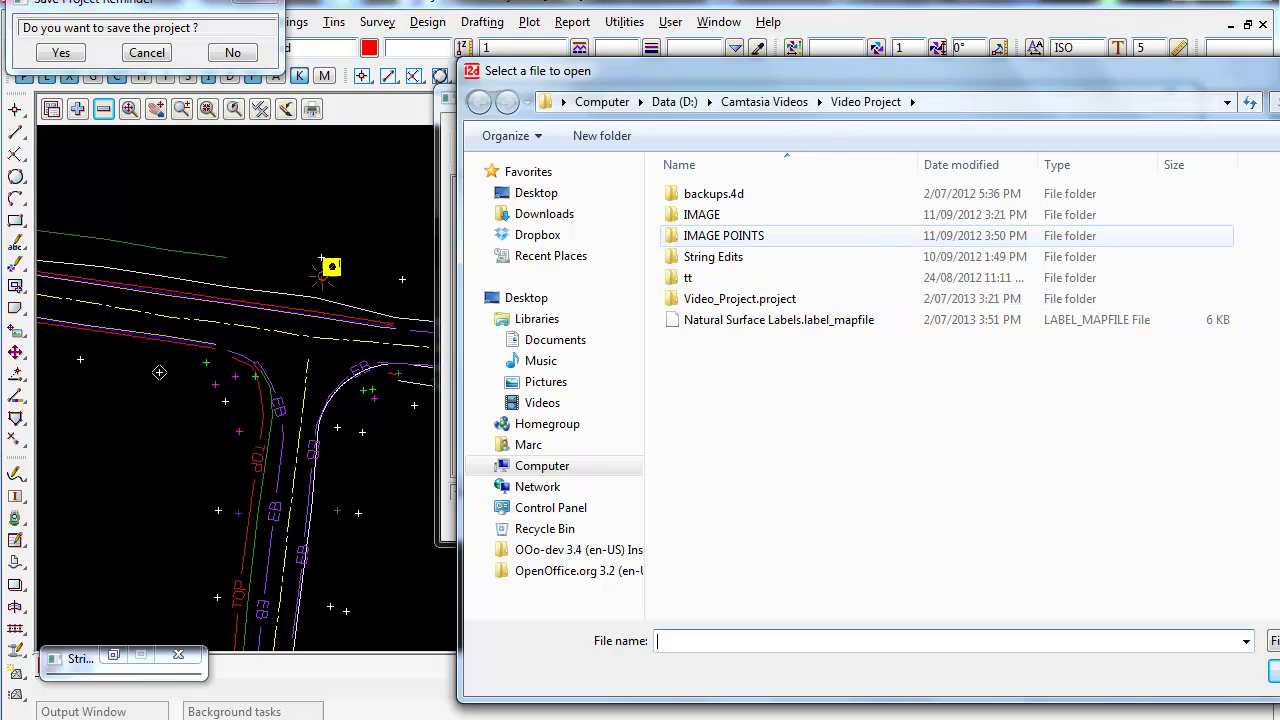
pyautogui.doubleClick(778, 320)
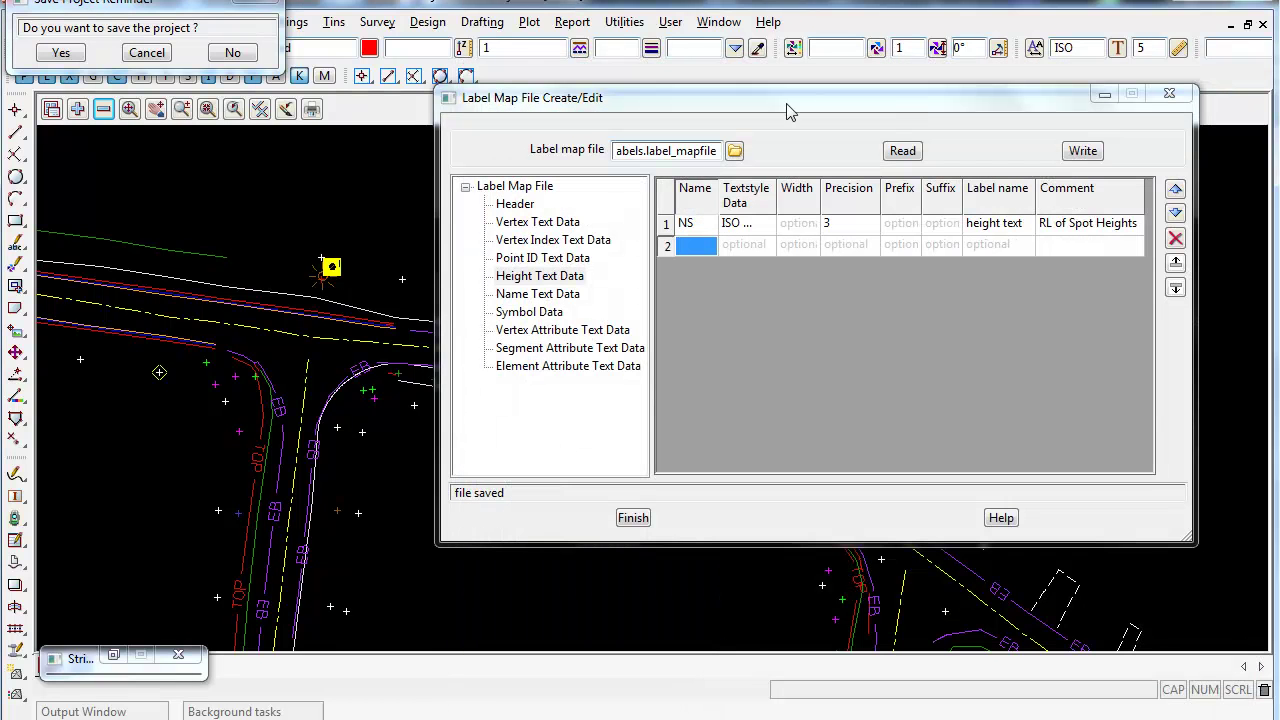
pyautogui.click(55, 56)
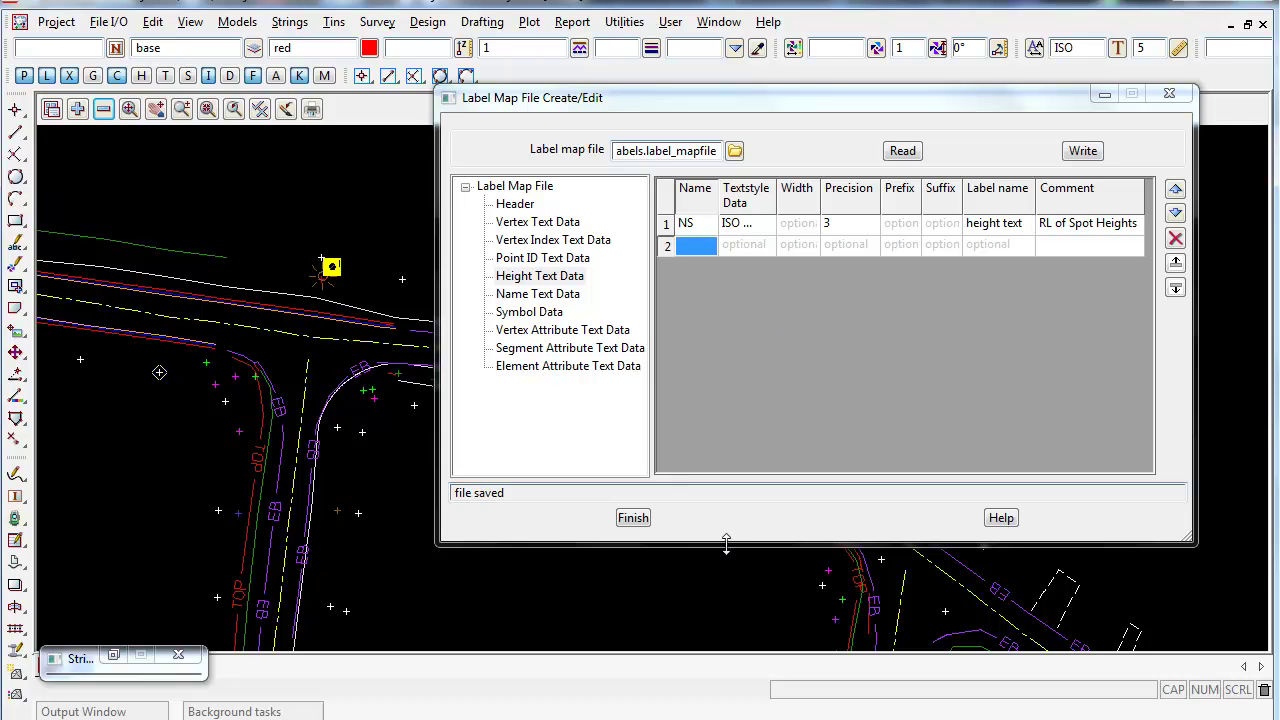
# Close the editor and reopen Label Map File Create/Edit on its Height Text Data table.
pyautogui.click(633, 518)
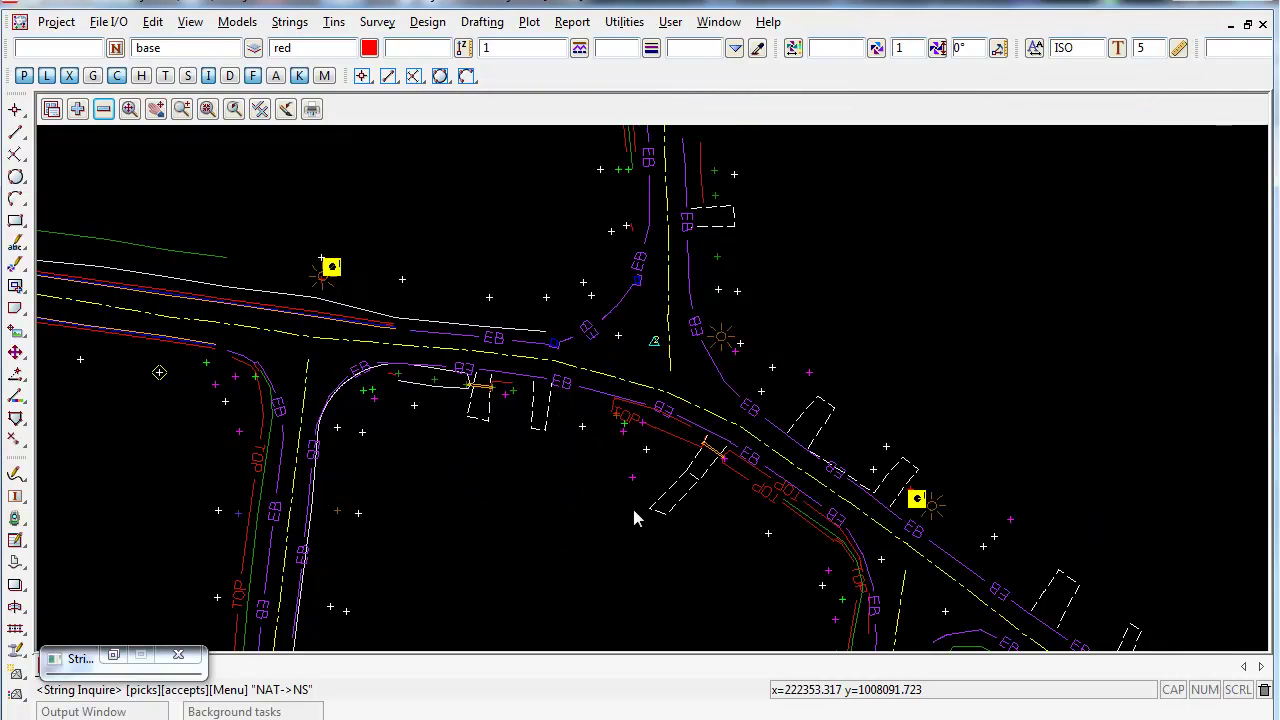
pyautogui.click(107, 22)
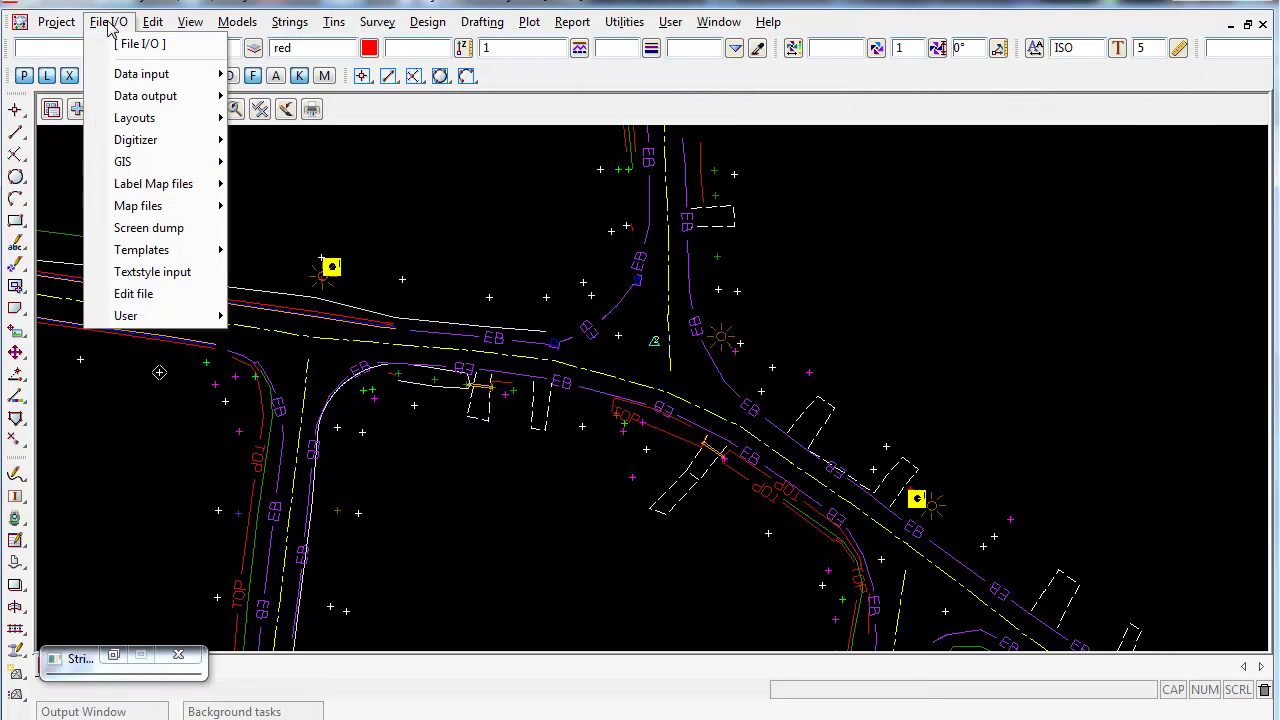
pyautogui.moveTo(165, 209)
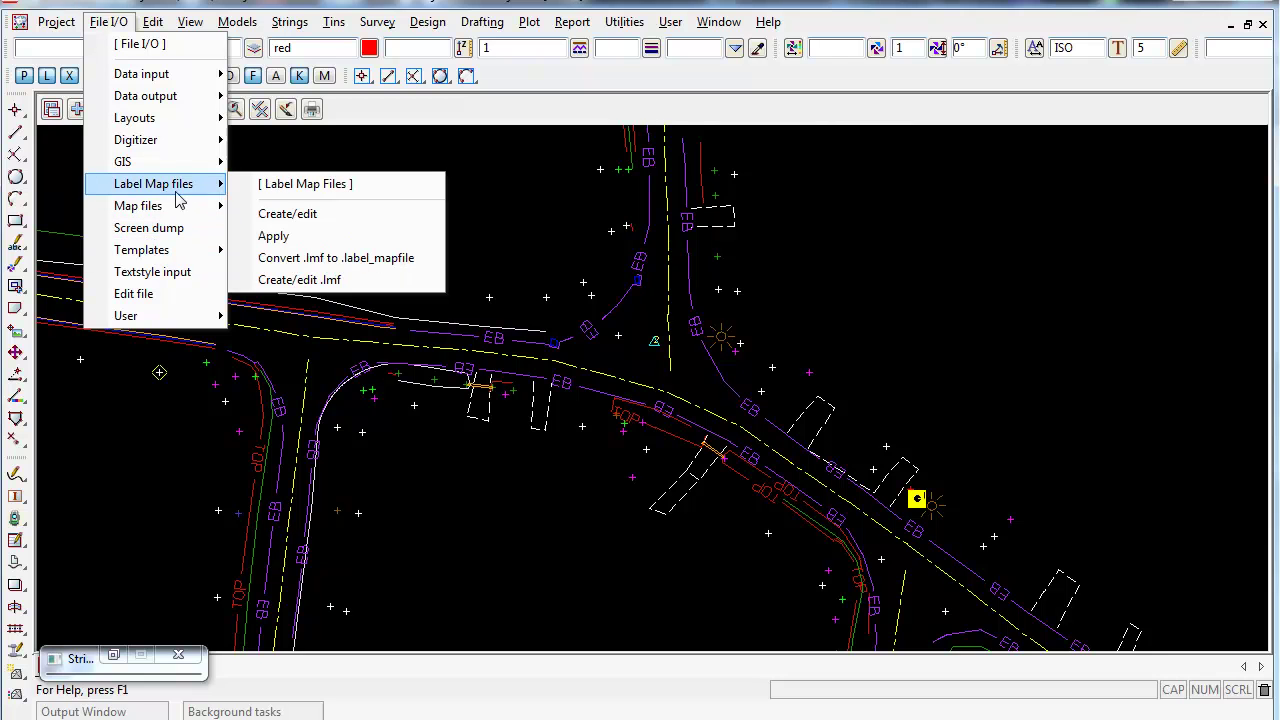
pyautogui.click(320, 216)
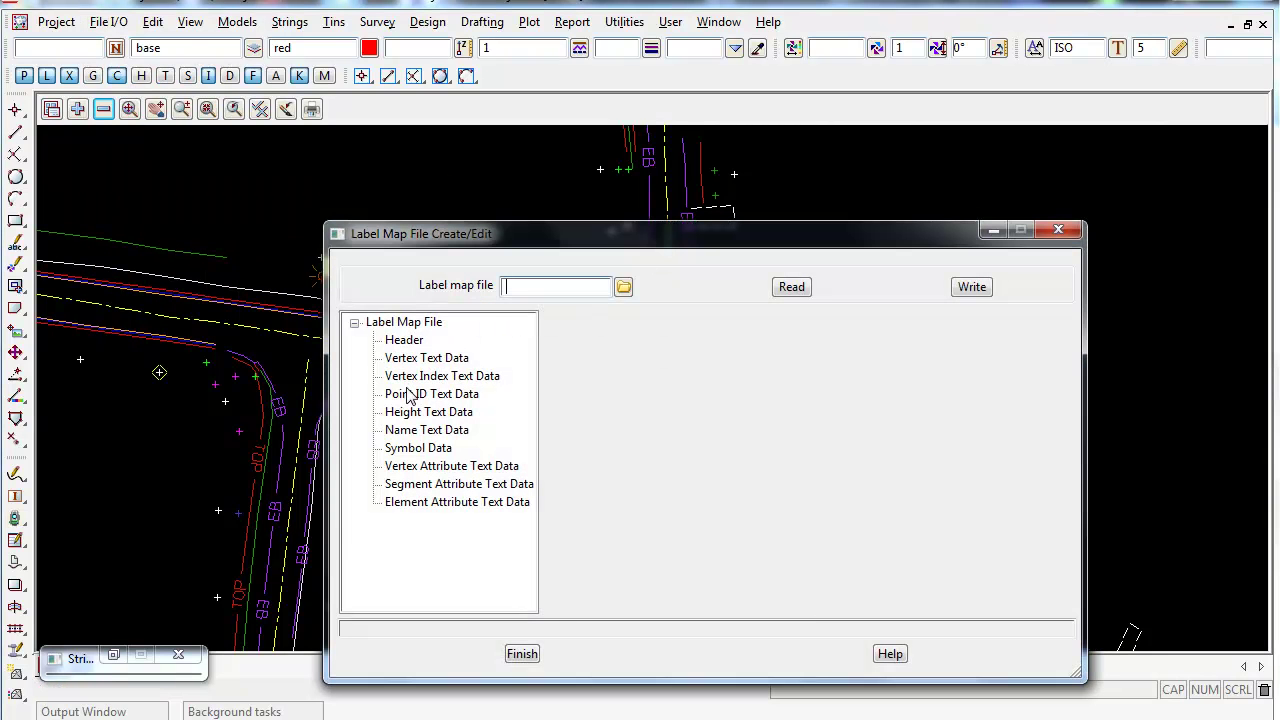
pyautogui.click(413, 411)
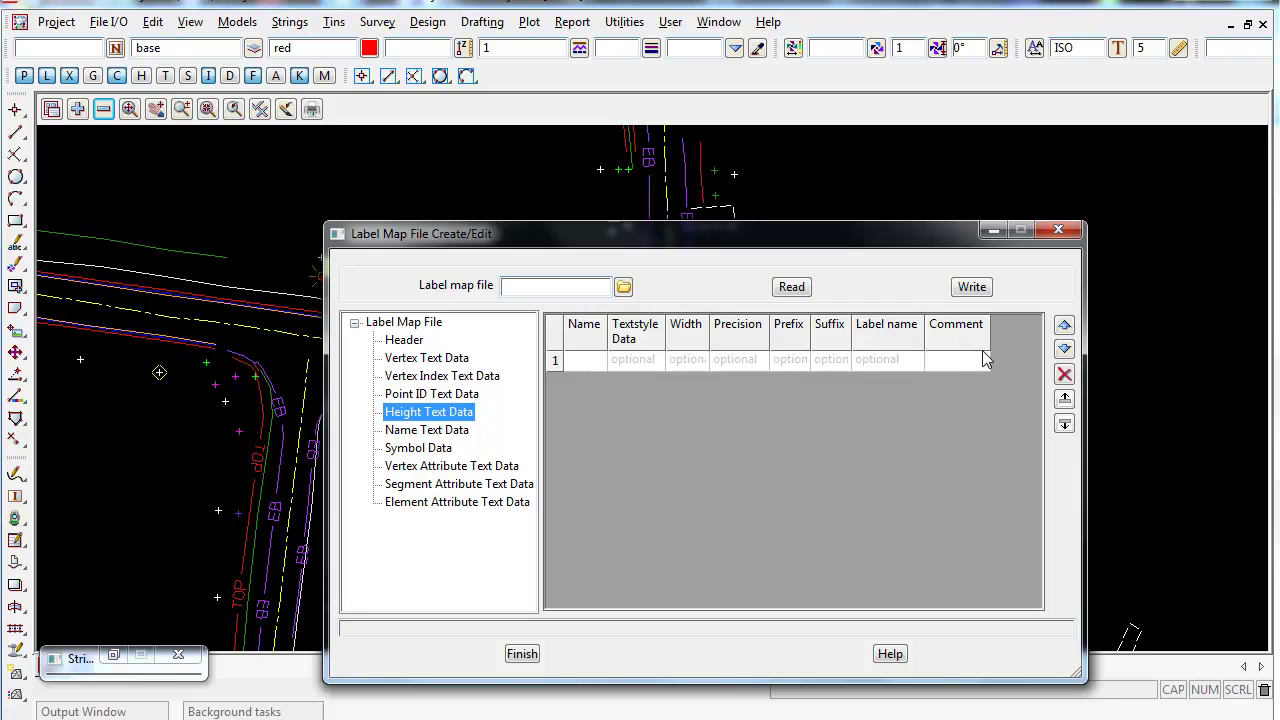
pyautogui.moveTo(768, 246); pyautogui.dragTo(866, 164)
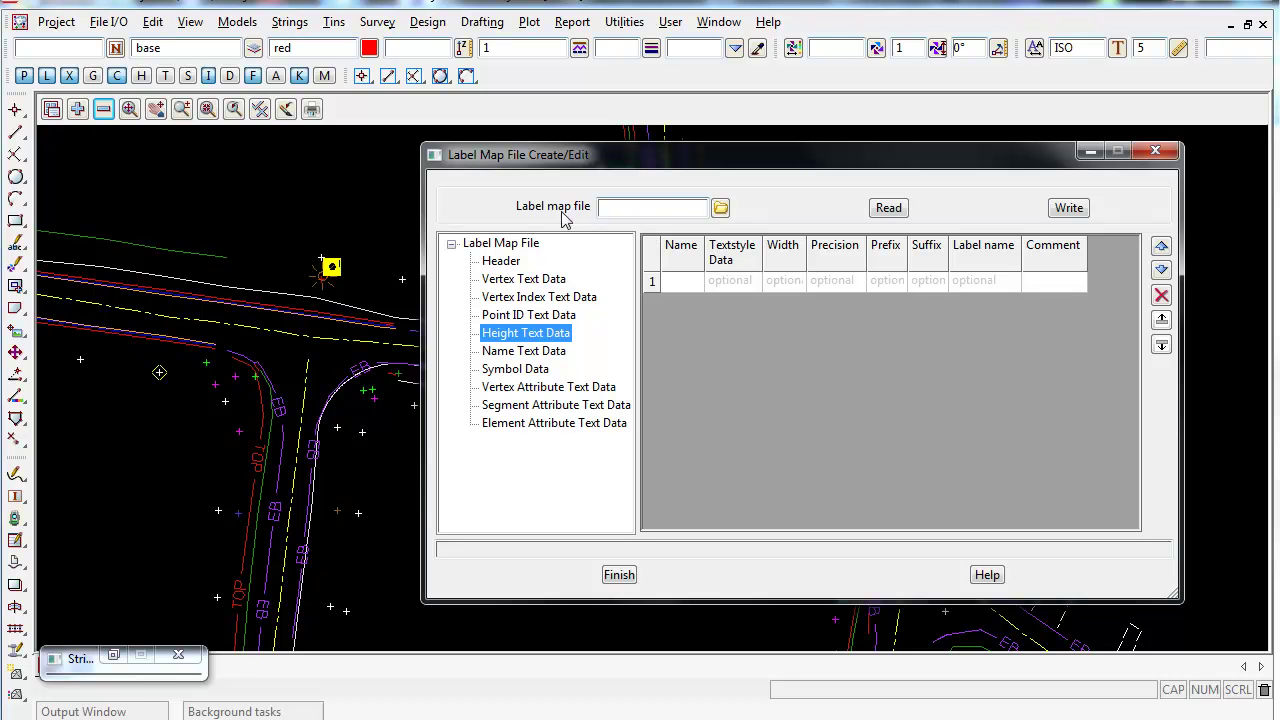
# Read Natural Surface Labels back in to verify the NS entry, then close the editor.
pyautogui.click(721, 209)
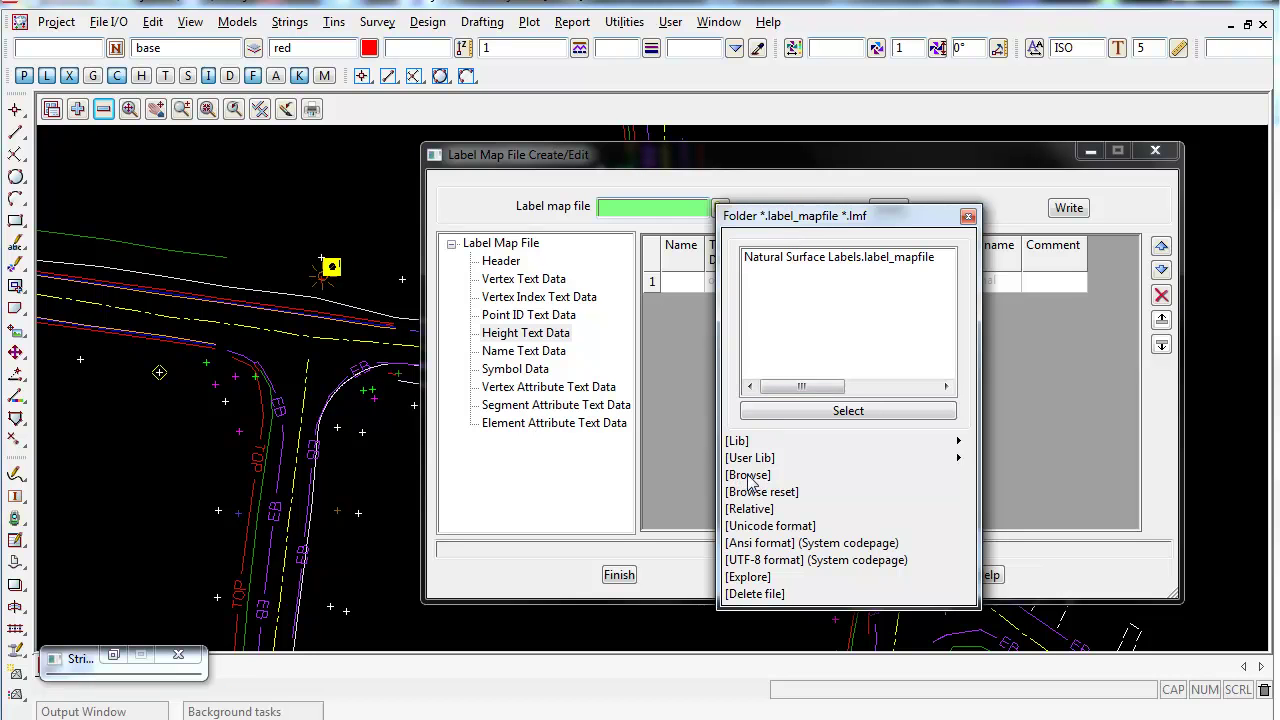
pyautogui.doubleClick(819, 265)
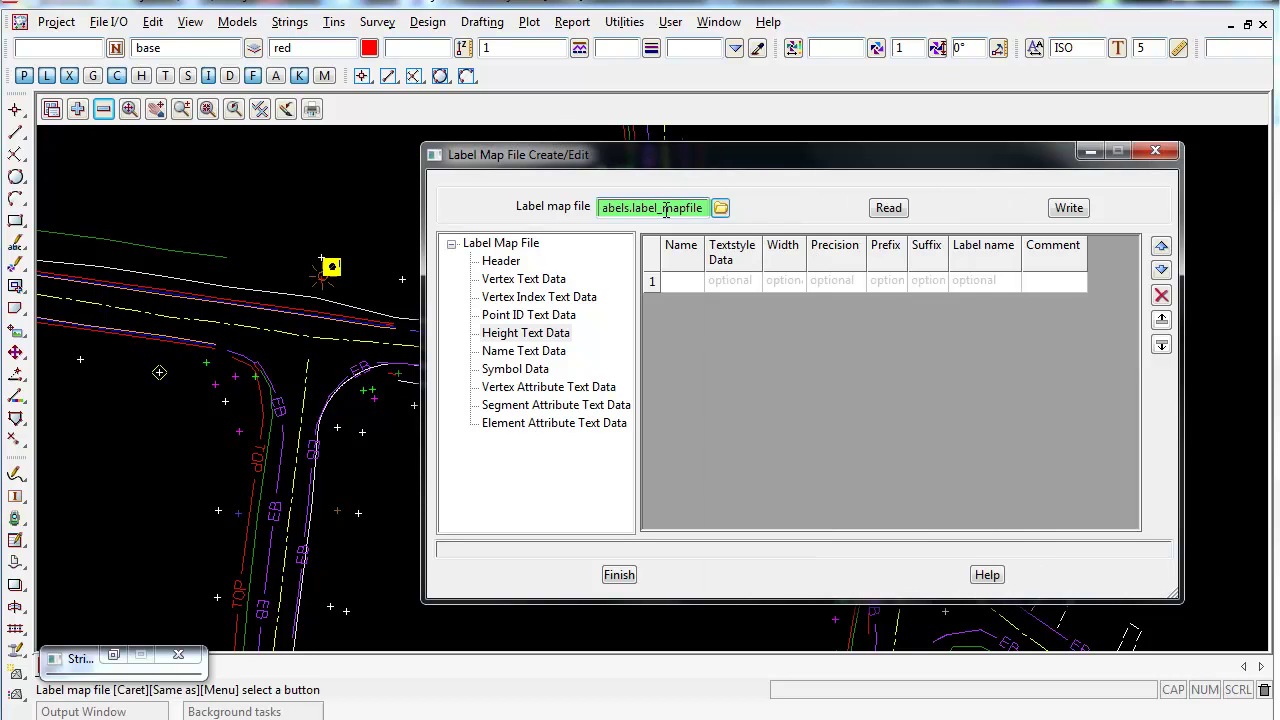
pyautogui.click(889, 208)
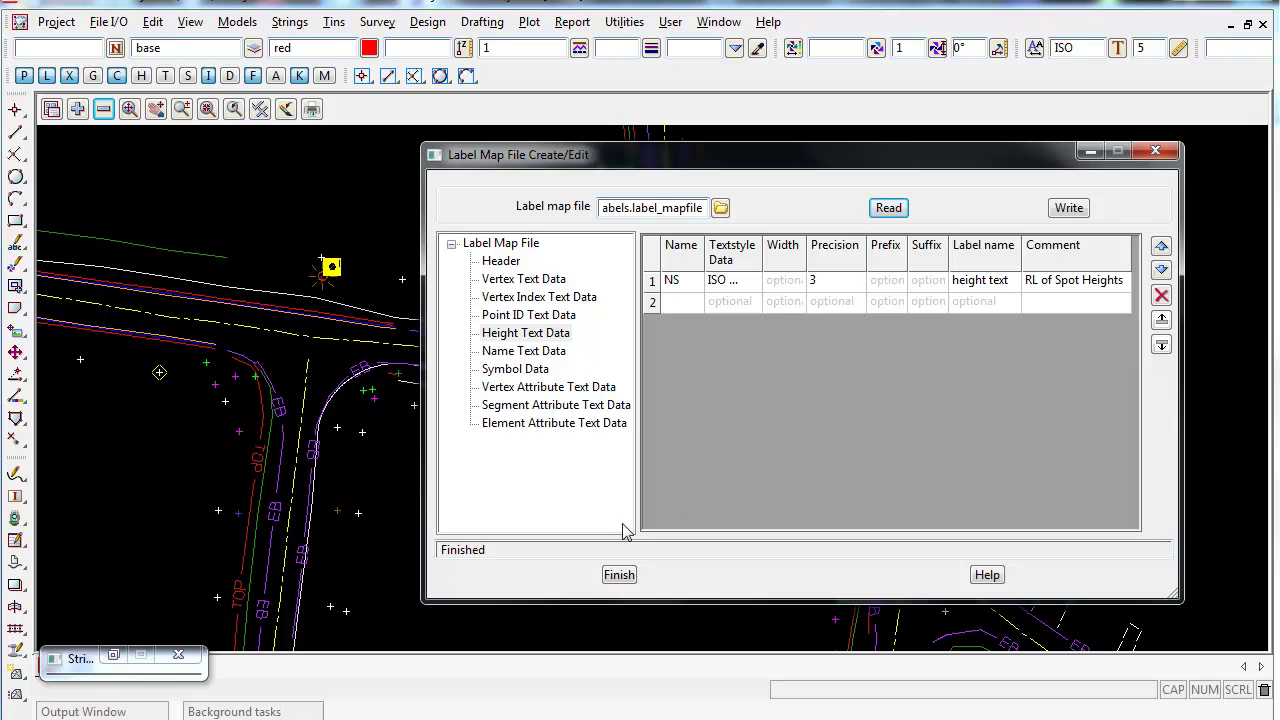
pyautogui.click(619, 575)
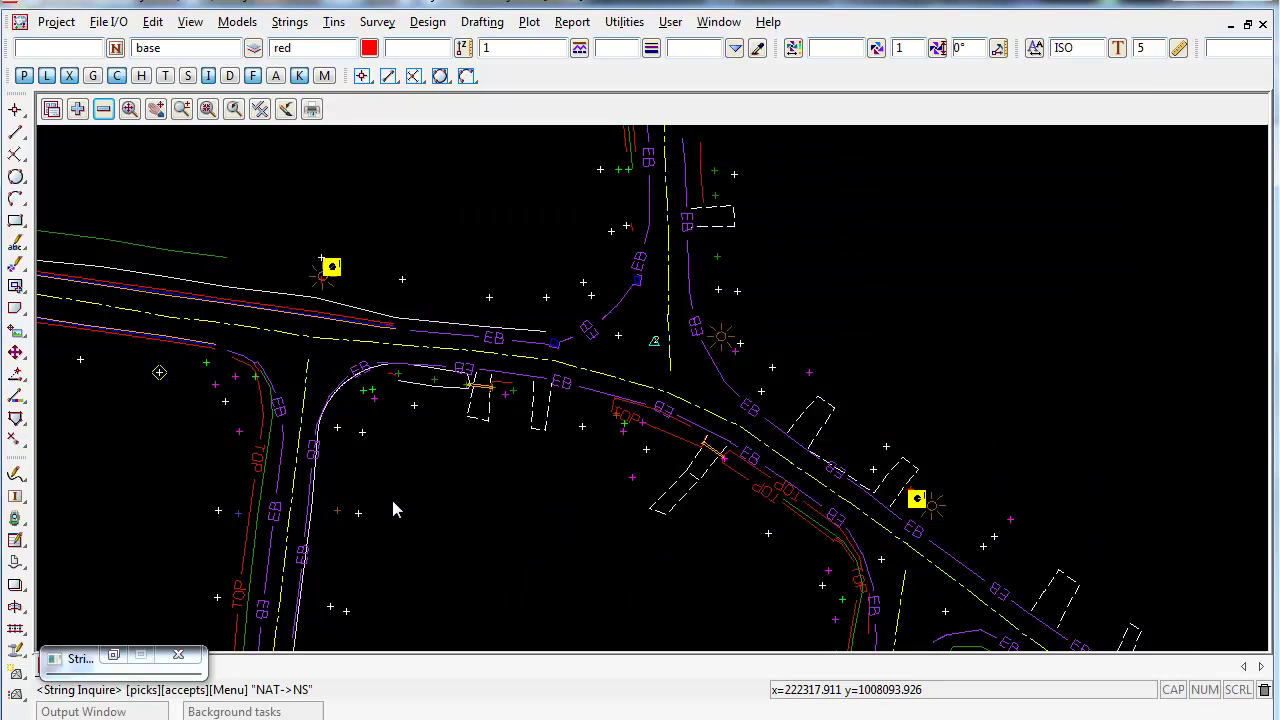